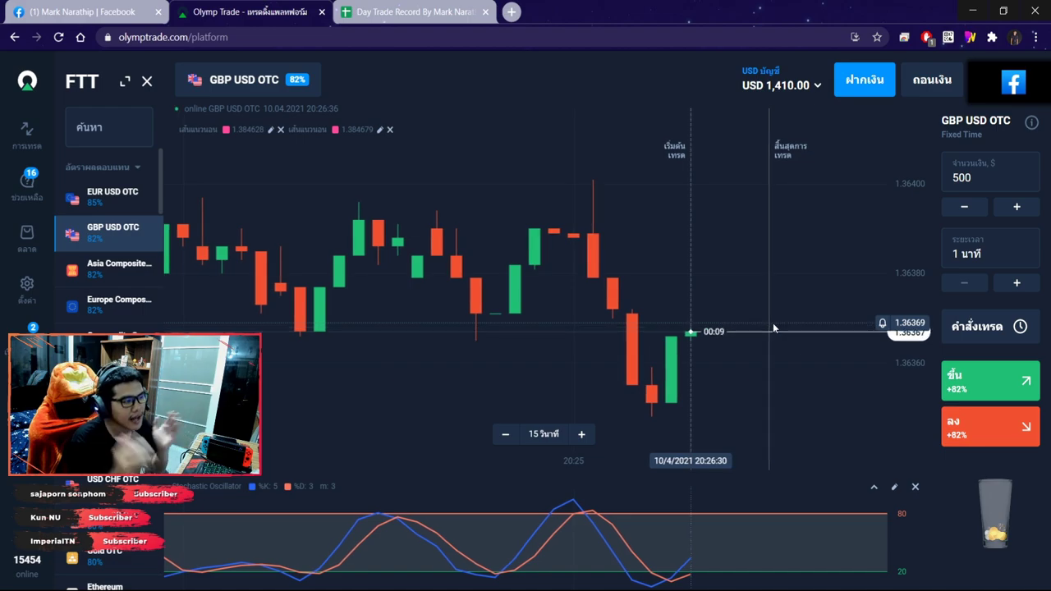
Switch to the Day Trade Record sheet and record trade 1 as ชนะ with a profit percentage of 82.
click(443, 21)
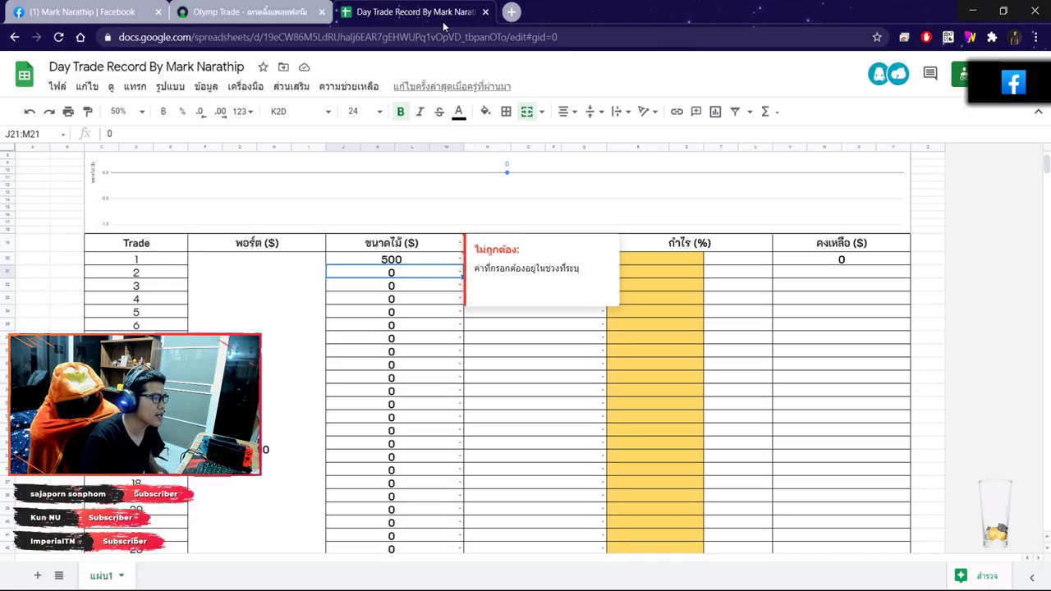
click(541, 353)
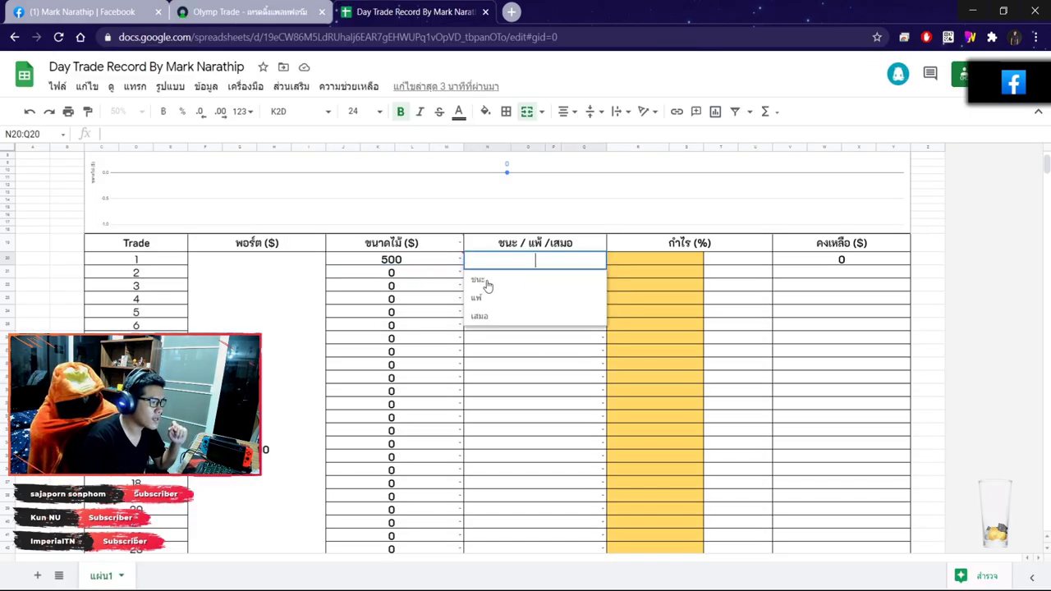
click(488, 283)
key(Tab)
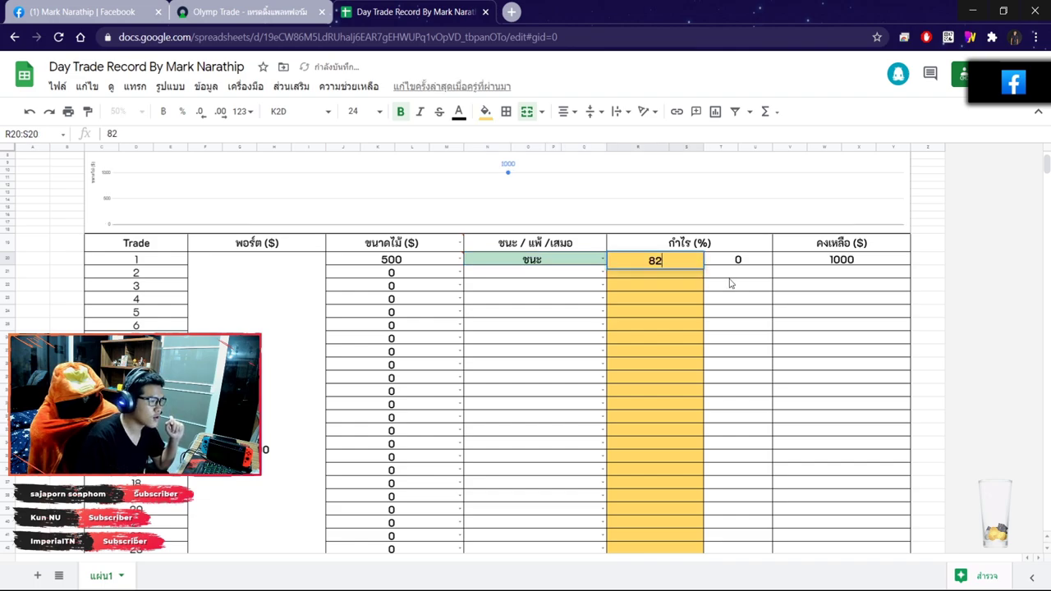
key(Return)
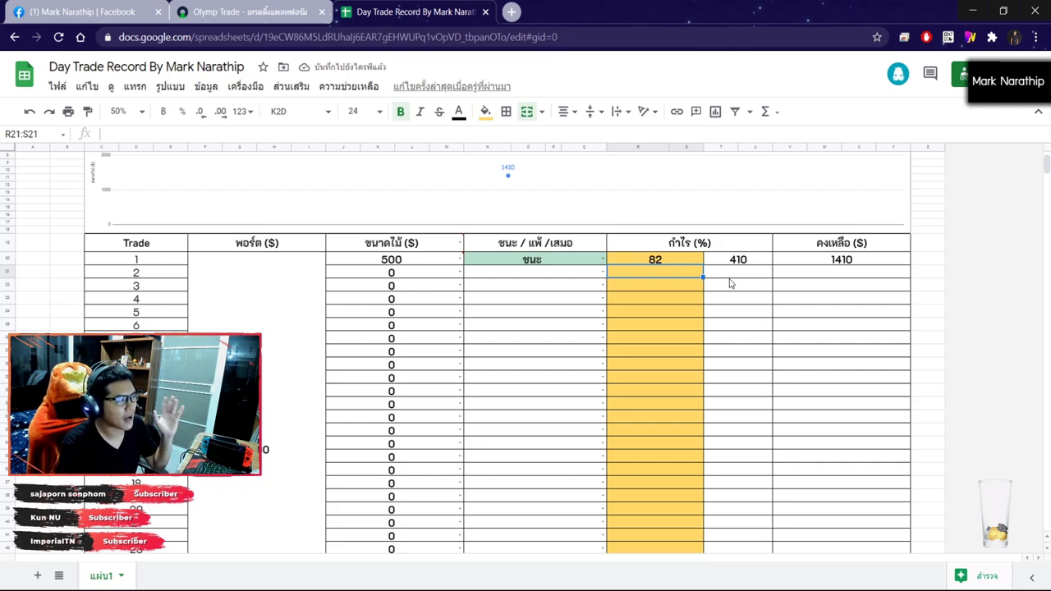
Compare the account balance on Olymp Trade with the record sheet's profit total and goal row.
click(306, 12)
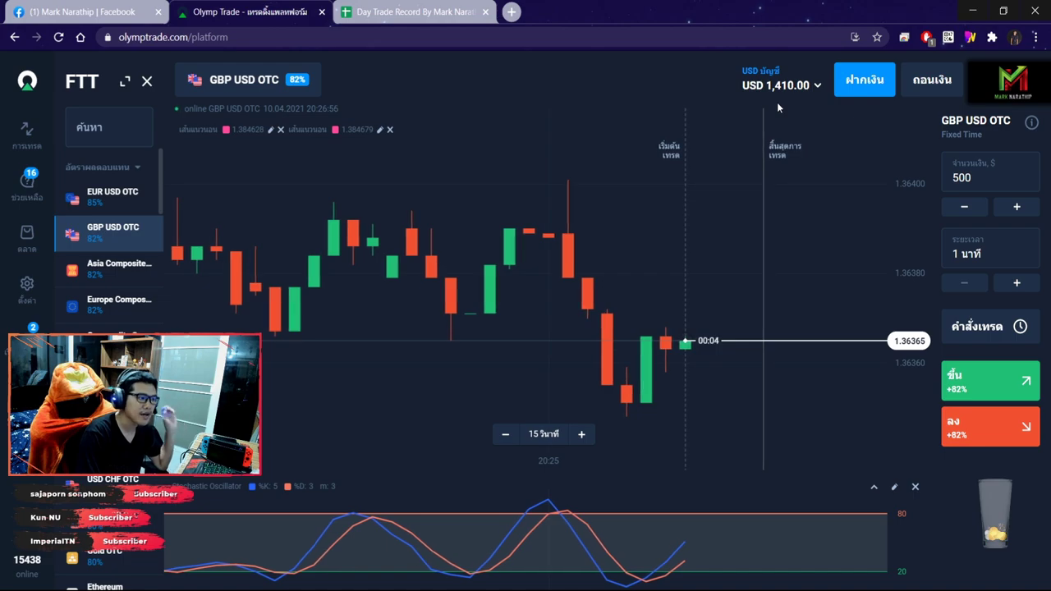
click(419, 12)
scroll(753, 328, down, 5)
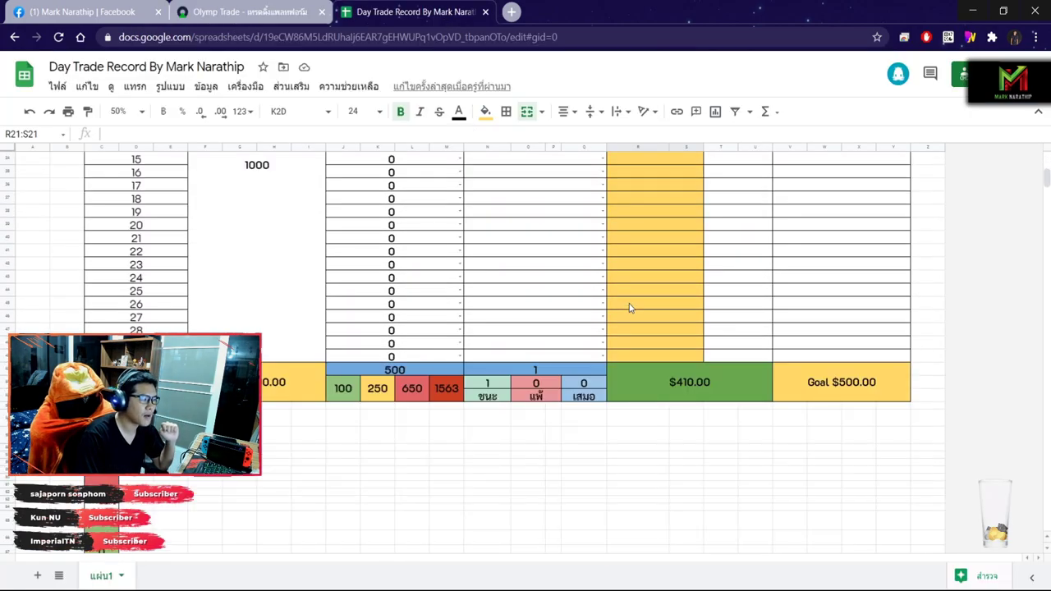
click(710, 281)
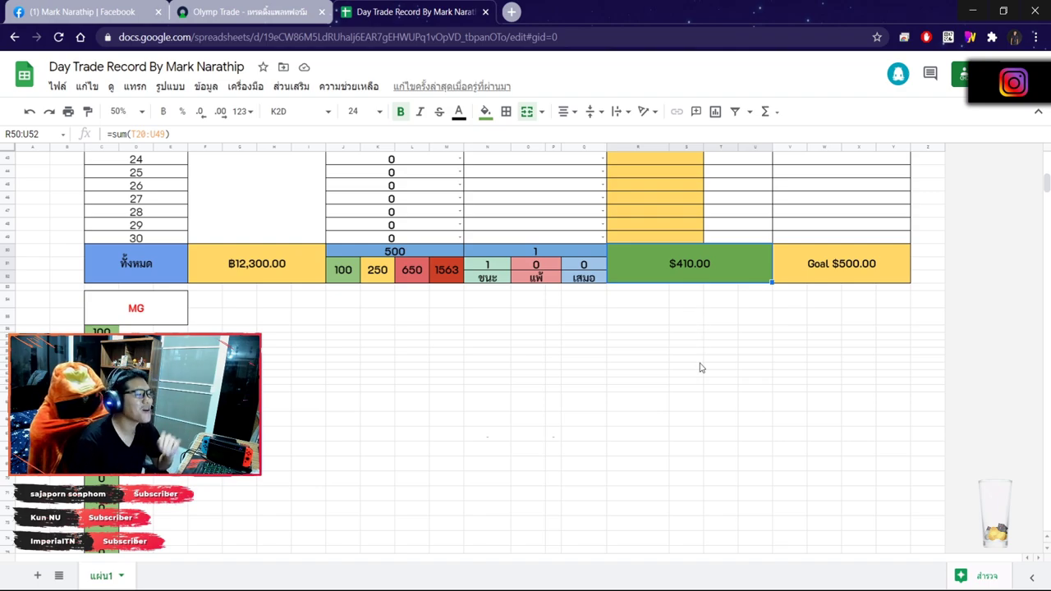
scroll(700, 367, up, 5)
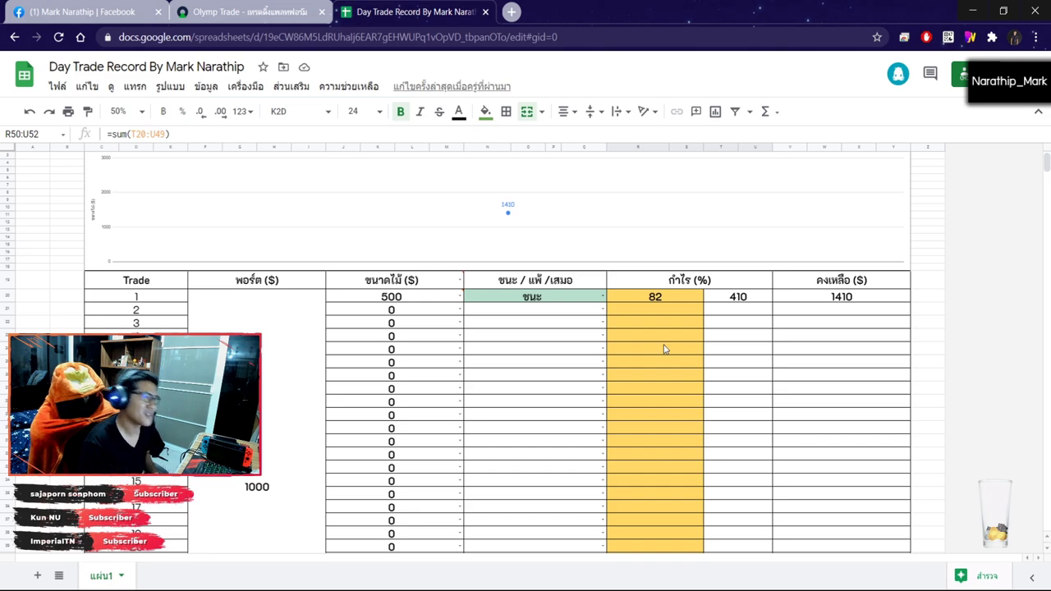
Enter 500 as the size of trade 2 and select that row's win/loss result cell.
click(428, 316)
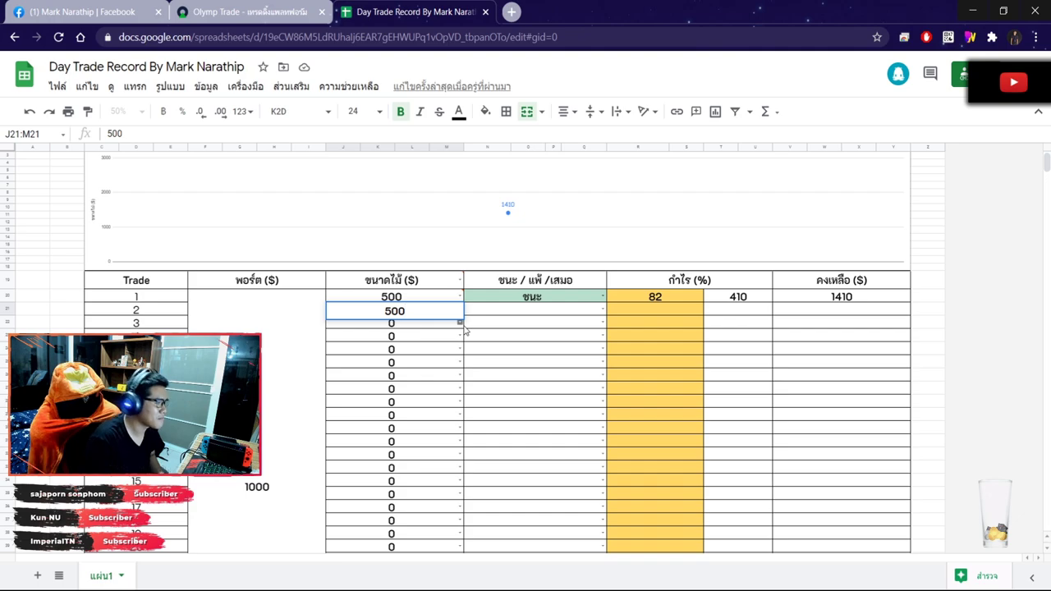
text(500)
key(Return)
click(530, 314)
scroll(575, 370, up, 1)
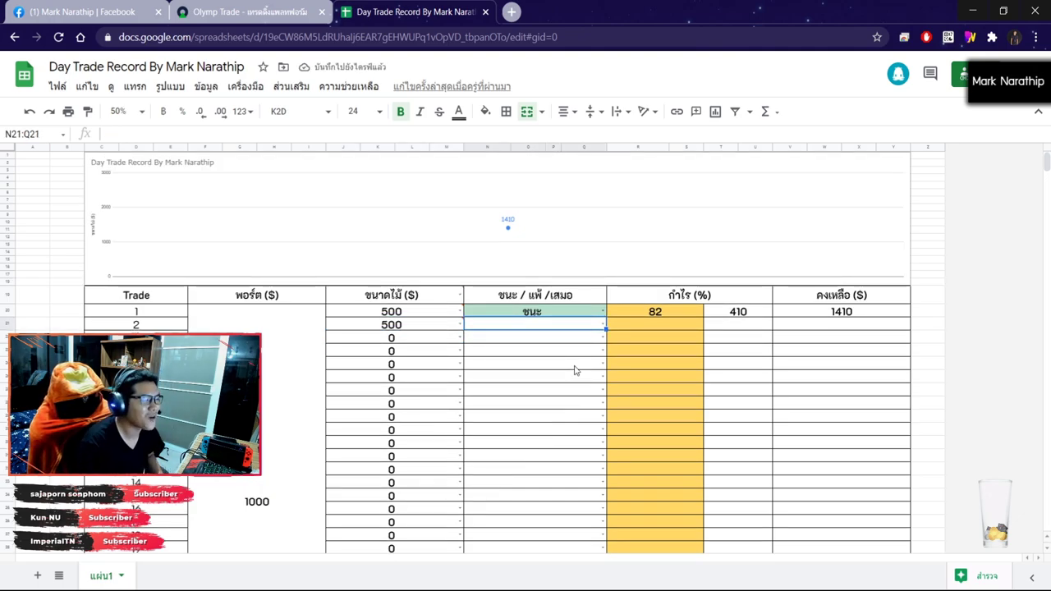
scroll(594, 364, down, 3)
scroll(594, 365, up, 3)
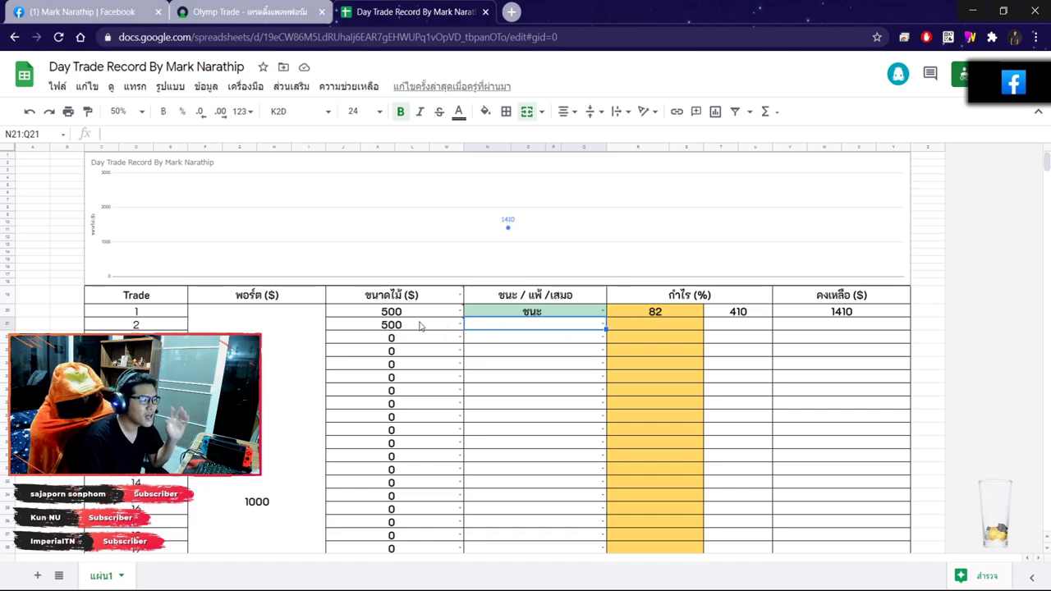
click(535, 336)
click(533, 329)
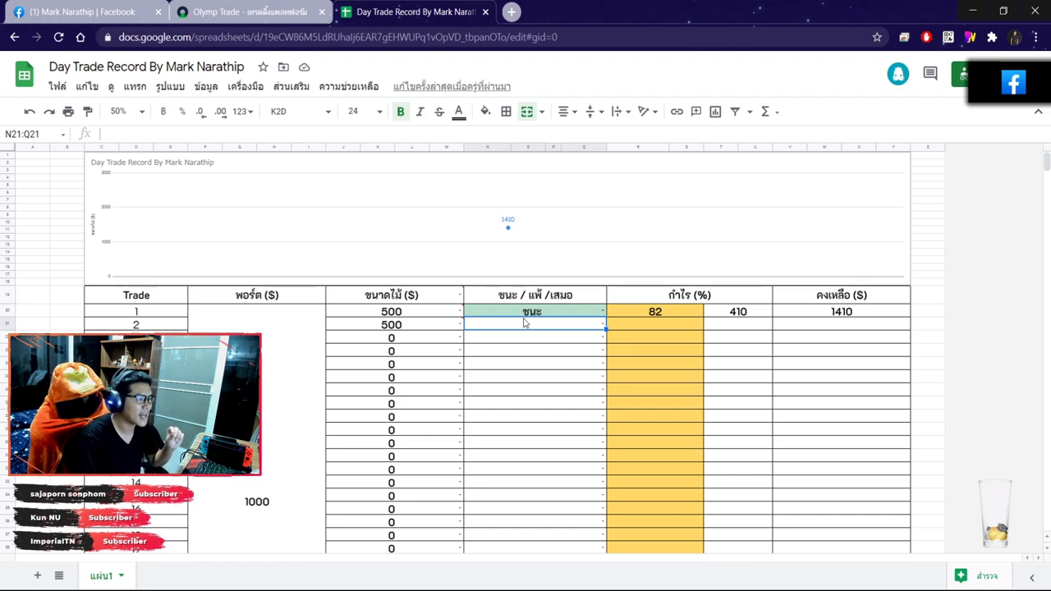
Switch to Olymp Trade, look through the Asia Composite, Europe Composite and AUD USD OTC charts, and open the USD CHF OTC chart.
click(246, 11)
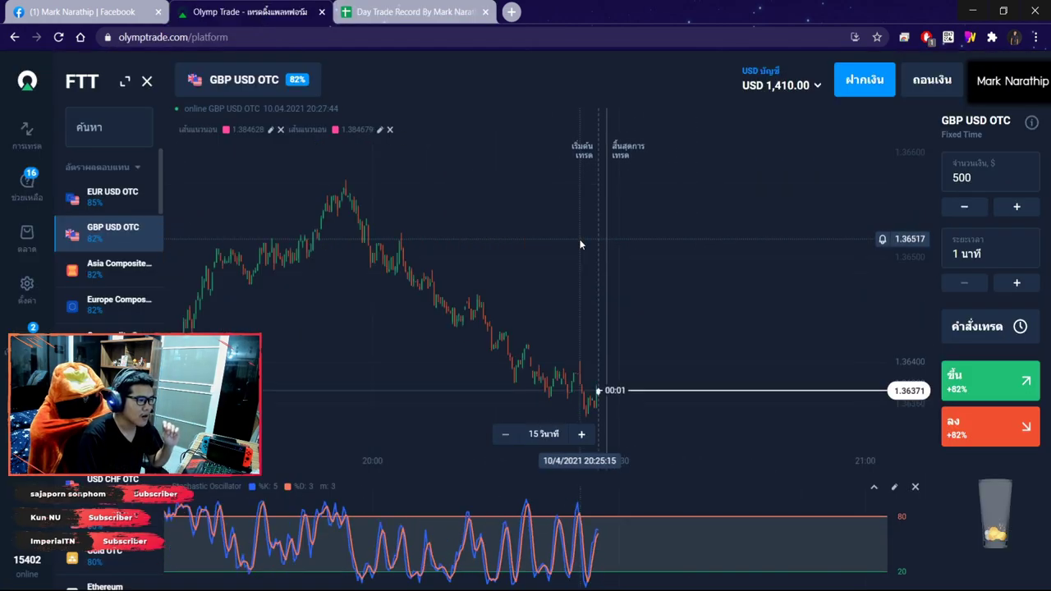
click(152, 272)
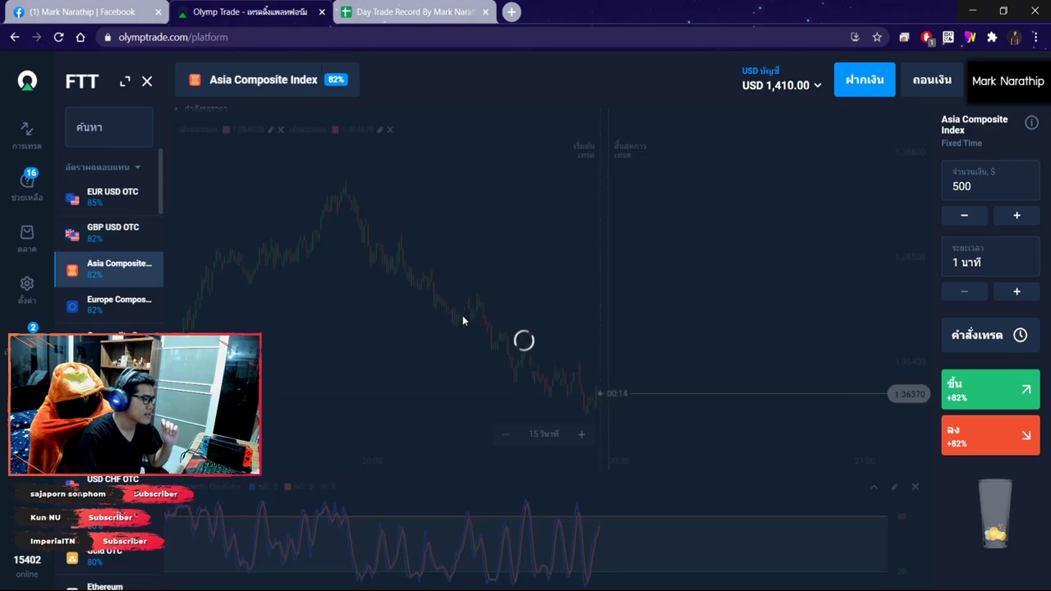
drag(461, 313, 750, 322)
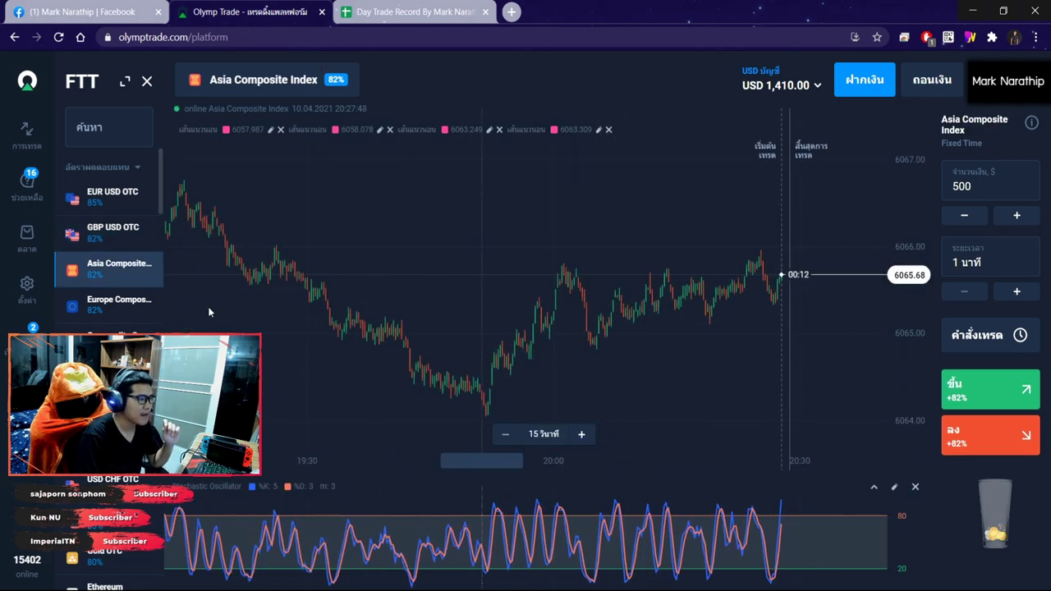
click(123, 302)
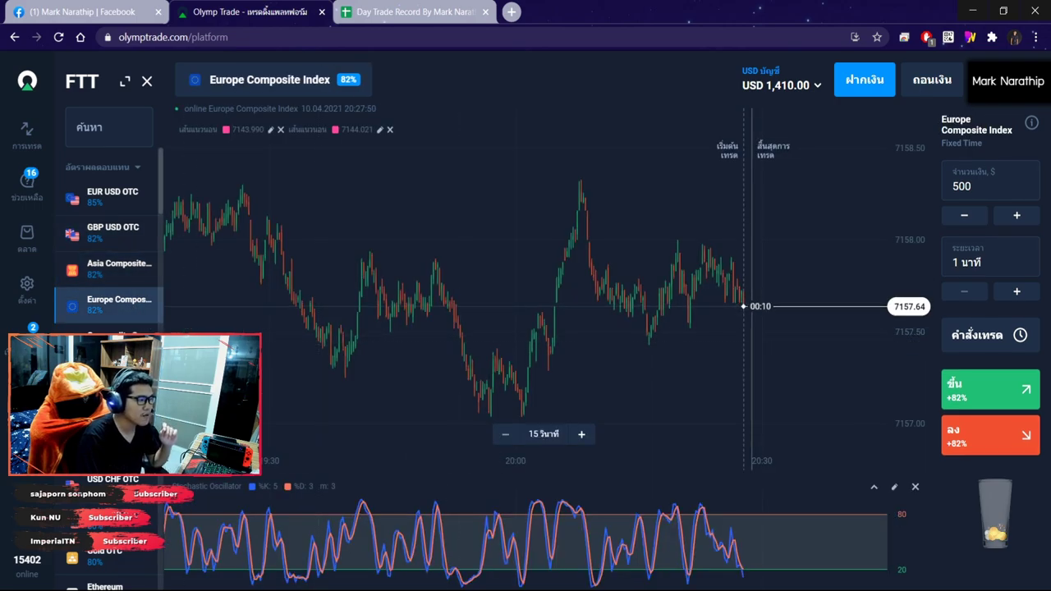
click(115, 337)
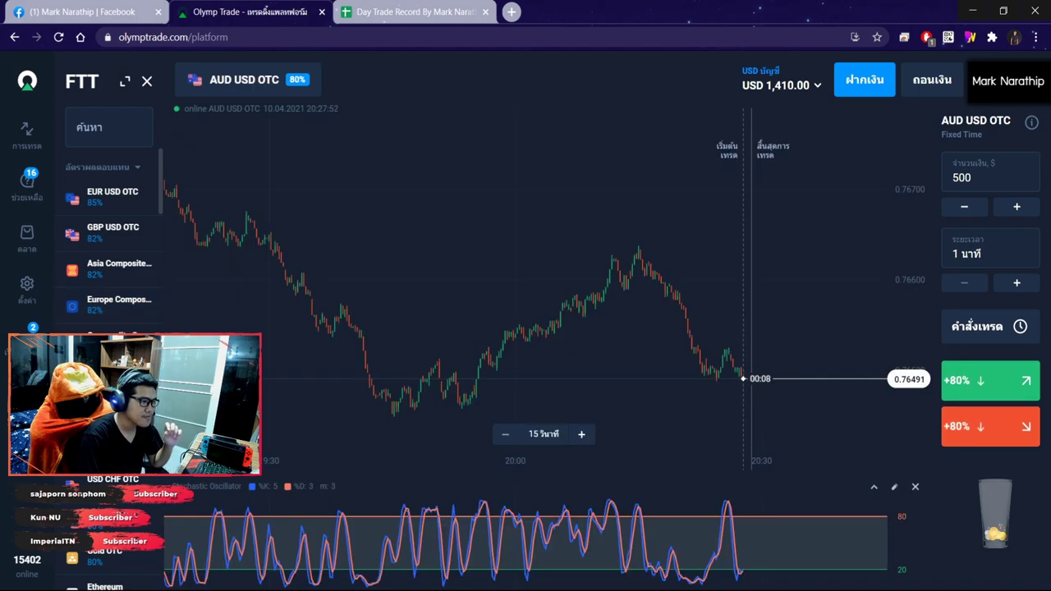
click(115, 337)
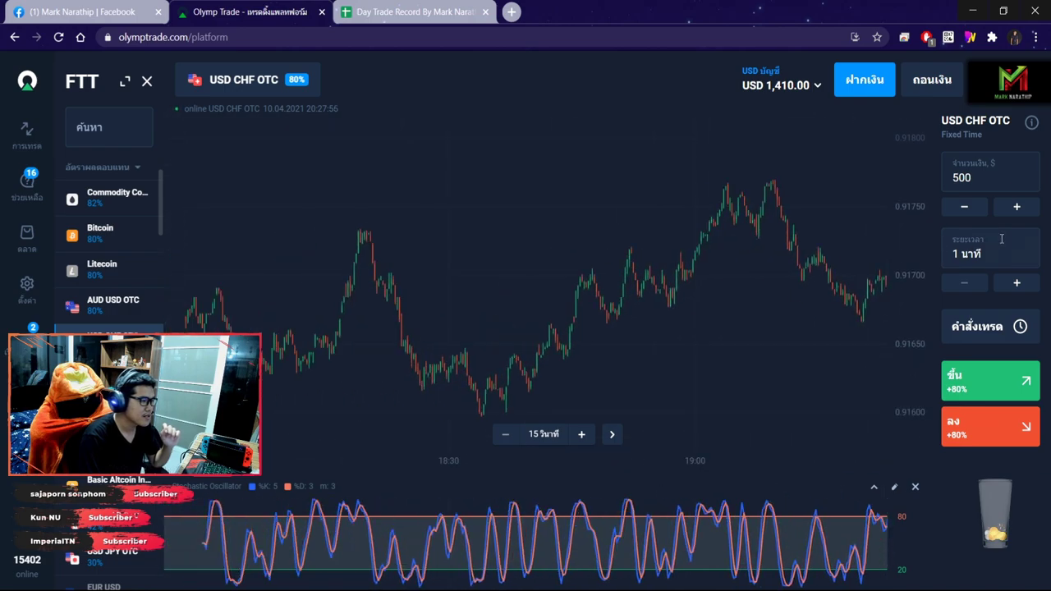
scroll(526, 253, up, 5)
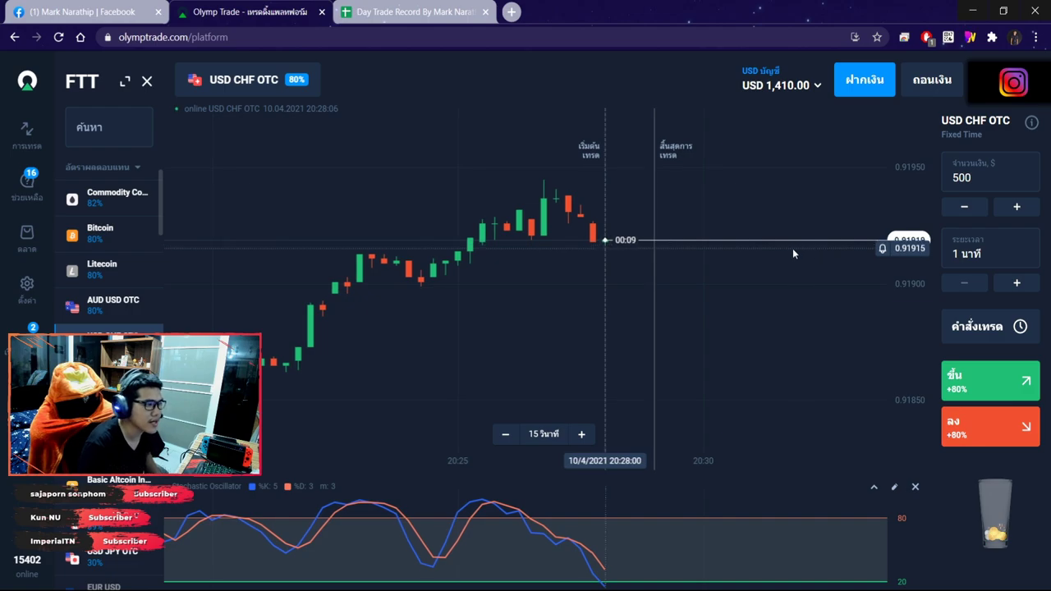
scroll(791, 249, down, 5)
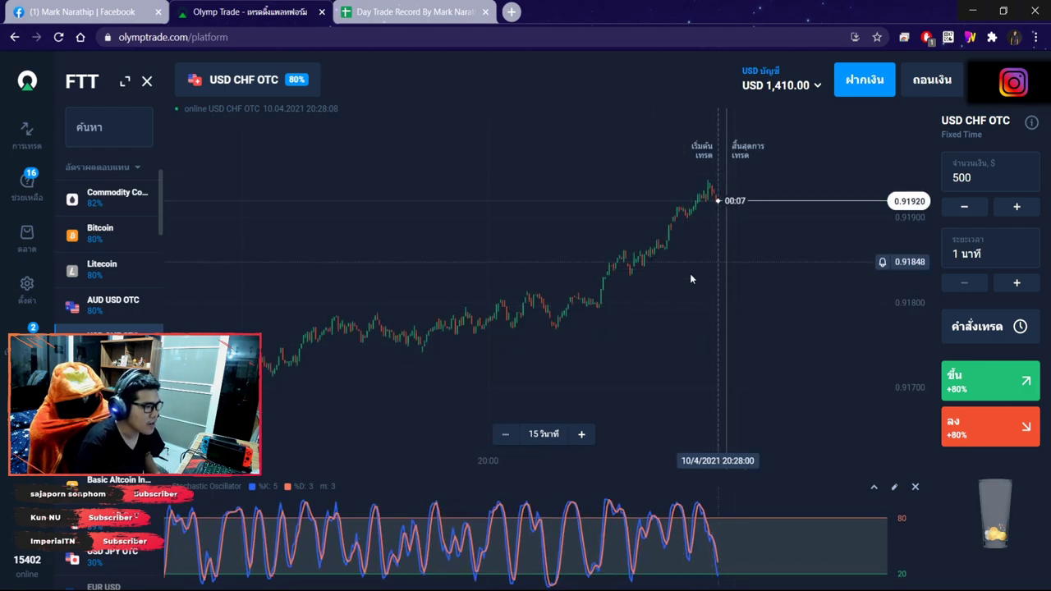
Start the screen annotation tool, draw a white arrow along the rising USD CHF OTC trend, and clear it.
key(ctrl+alt+g)
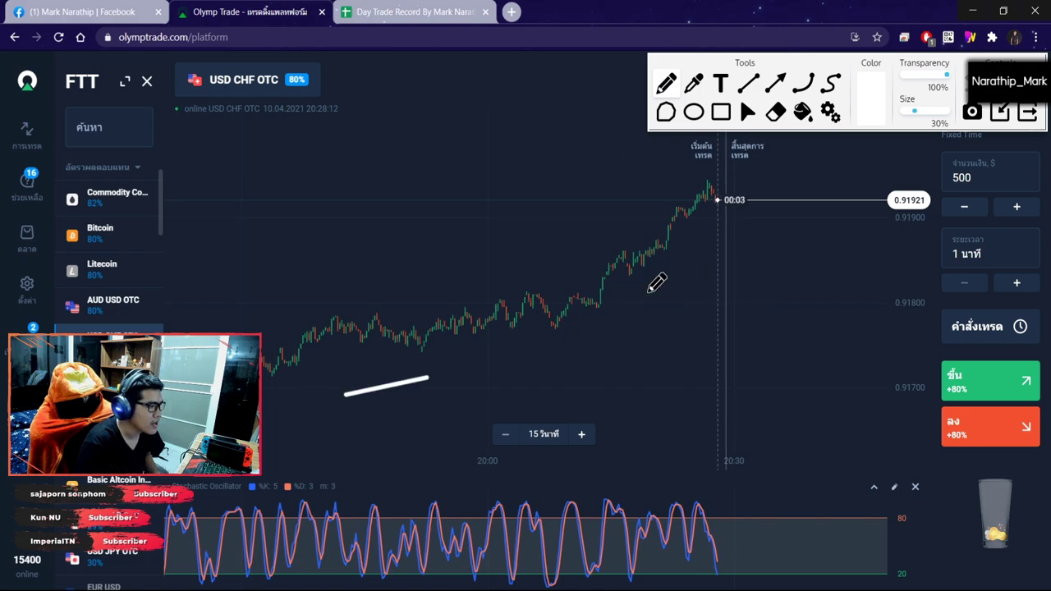
drag(650, 290, 749, 219)
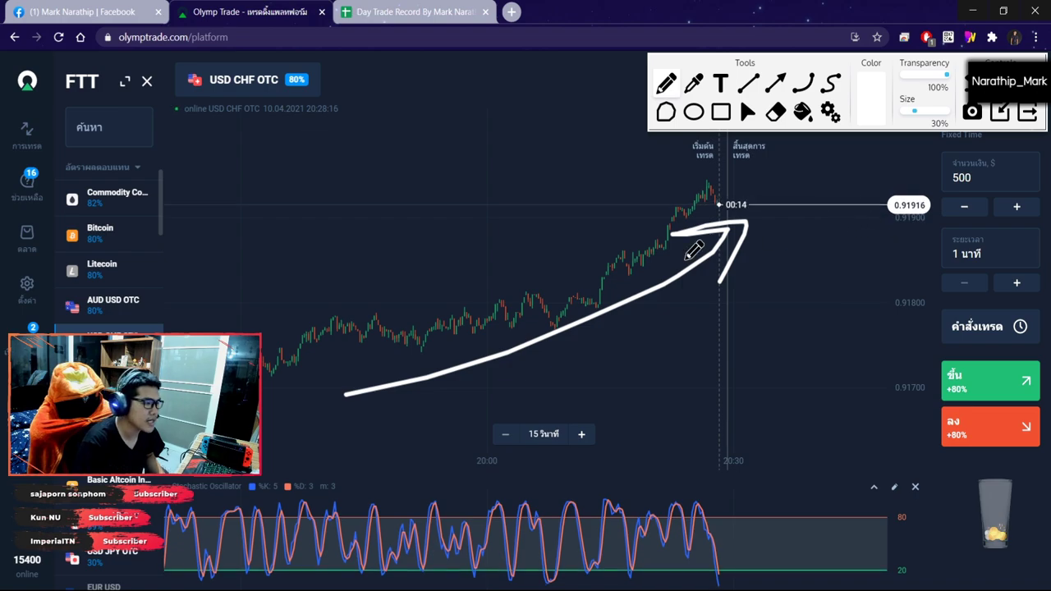
key(Delete)
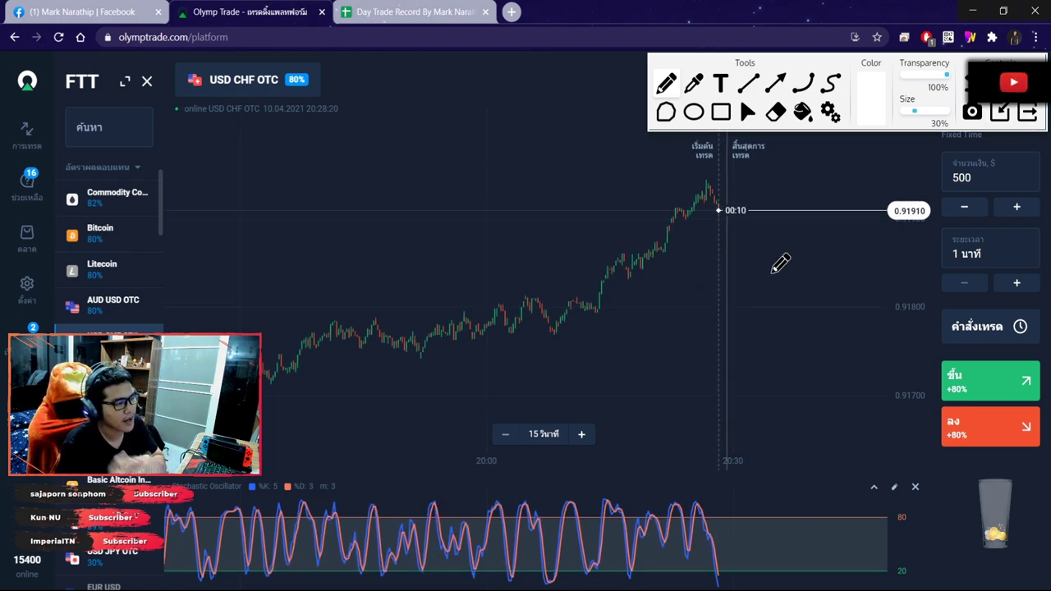
Draw a downward arrow over the most recent falling candles with the pencil, and undo it.
click(747, 112)
scroll(721, 241, up, 2)
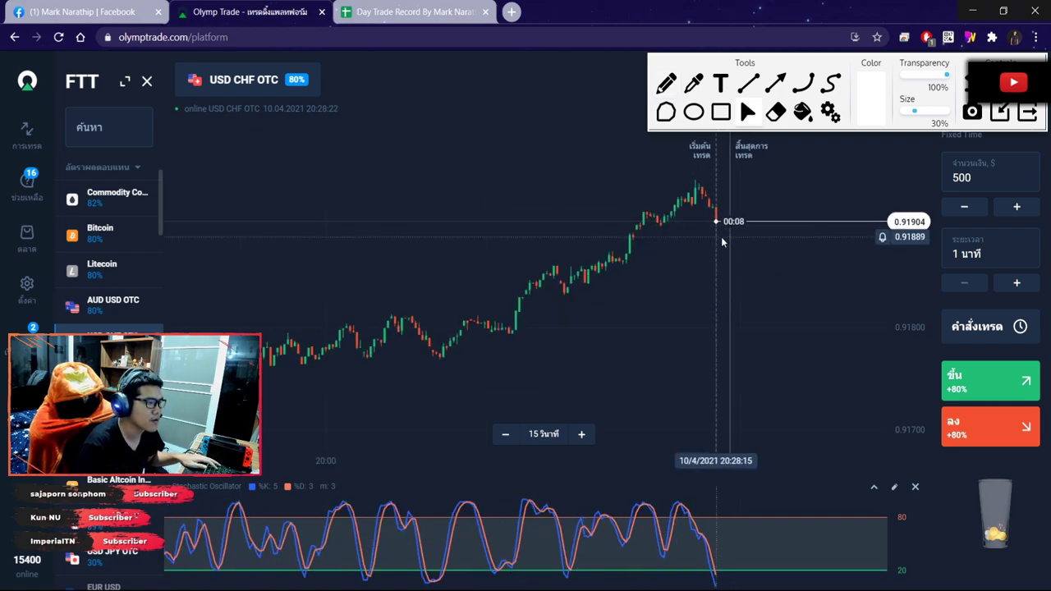
scroll(750, 237, up, 2)
click(666, 83)
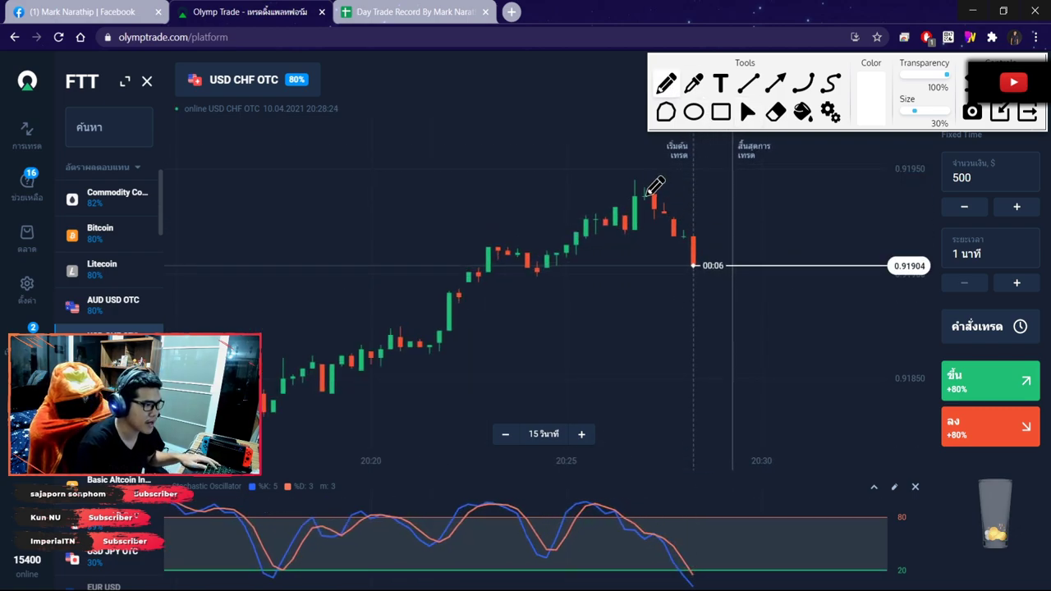
mouse_move(676, 207)
mouse_down()
mouse_move(728, 271)
mouse_move(722, 212)
mouse_up()
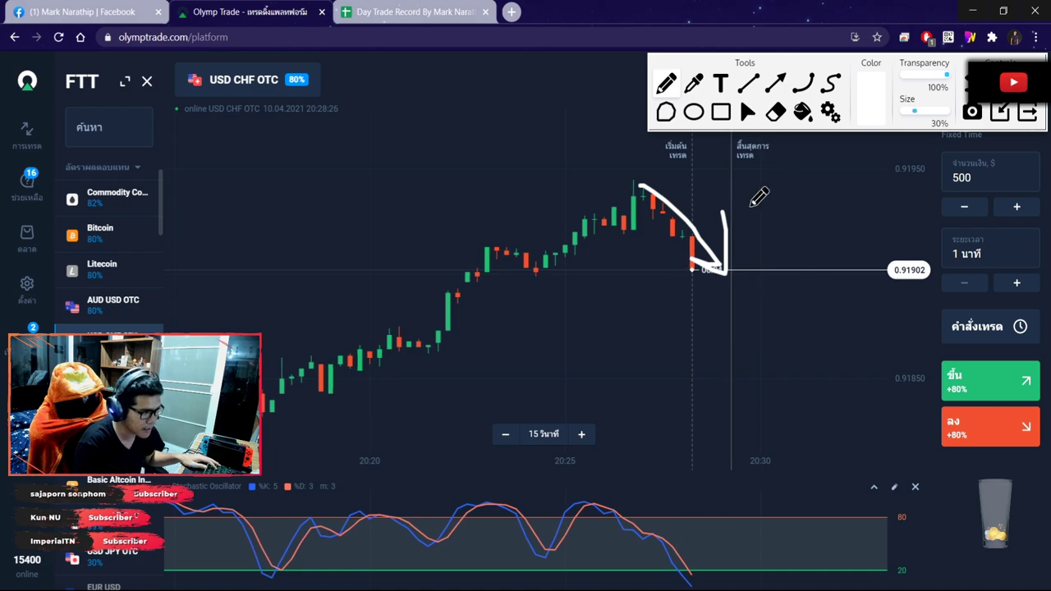
key(ctrl+z)
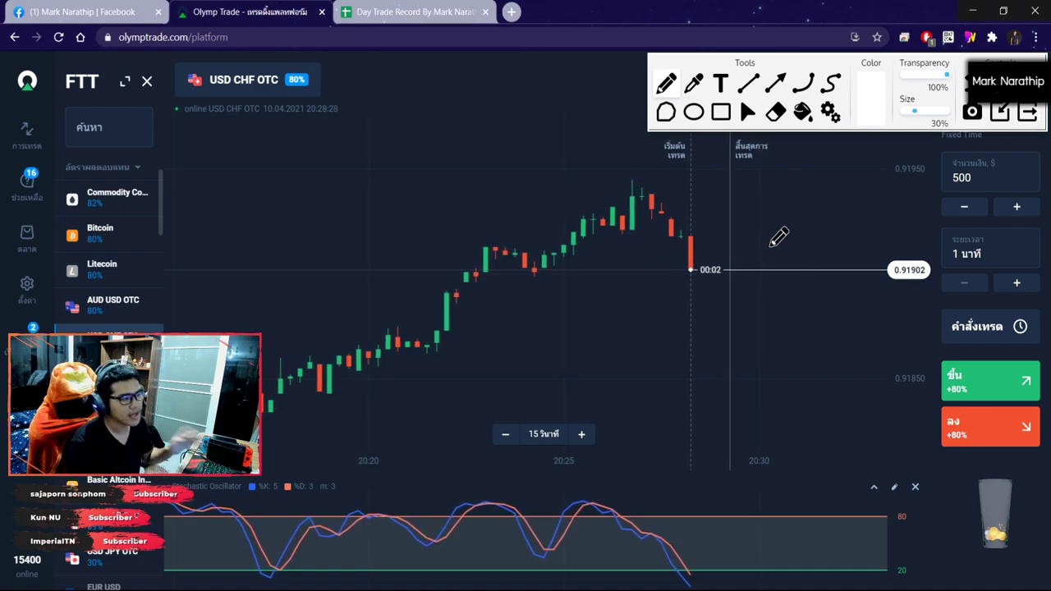
Sketch a rising trend line beneath the candles in a wider chart view, and clear the annotations.
drag(703, 271, 712, 267)
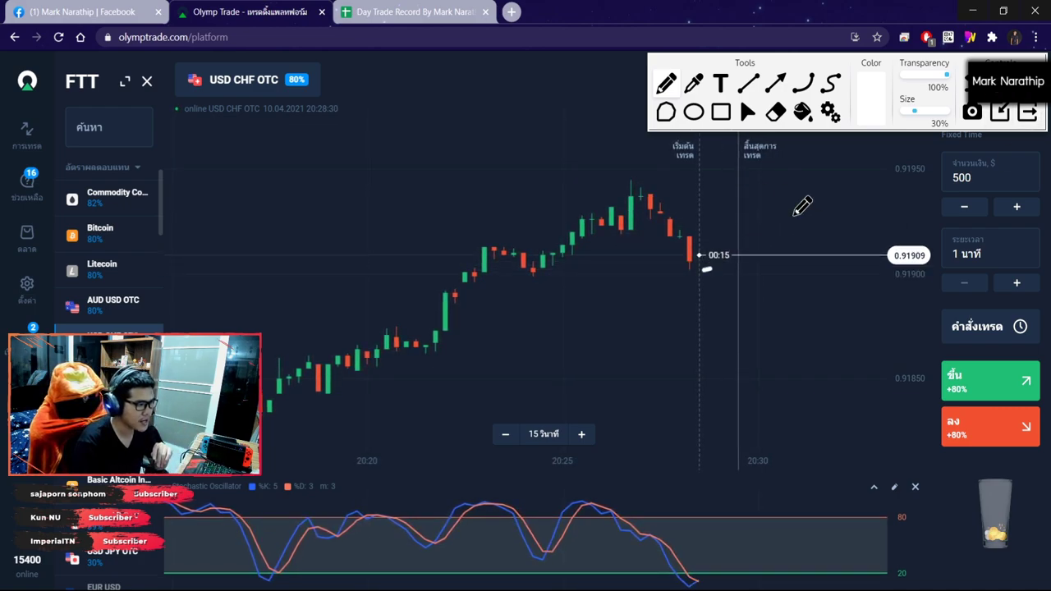
click(775, 110)
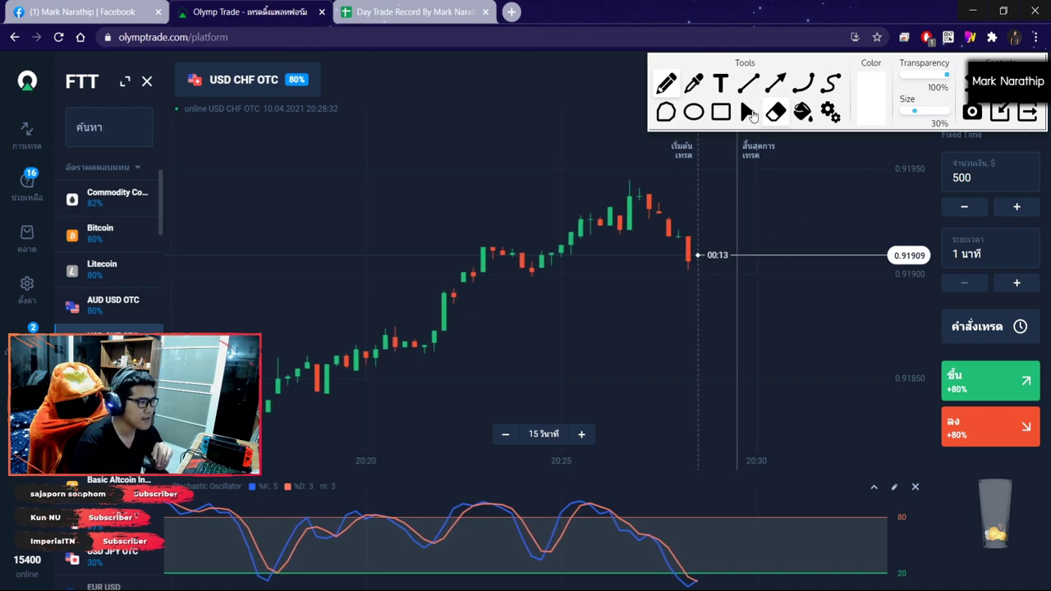
scroll(624, 143, down, 3)
drag(343, 420, 720, 257)
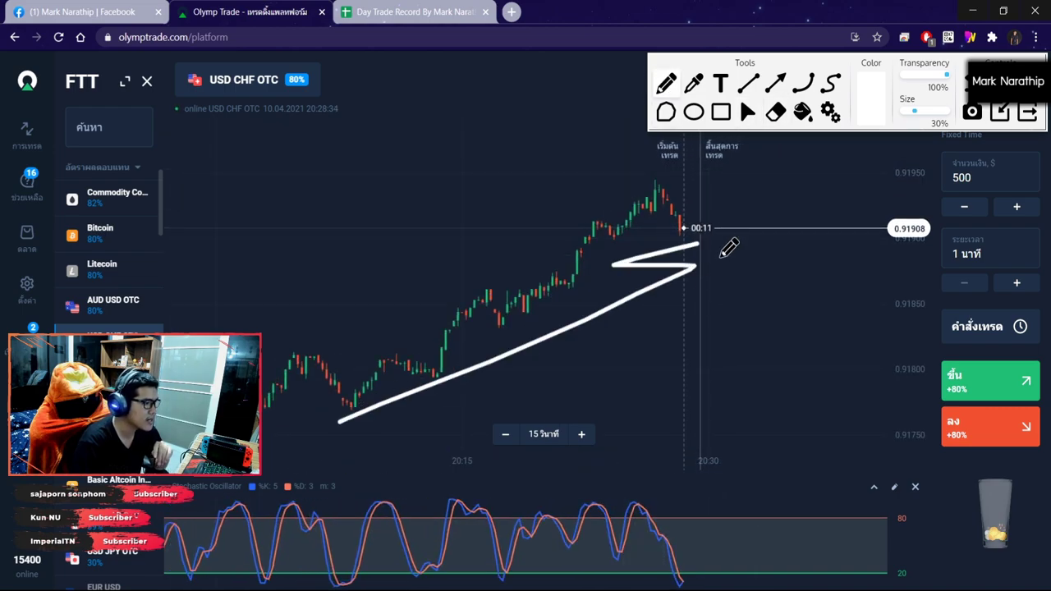
key(Delete)
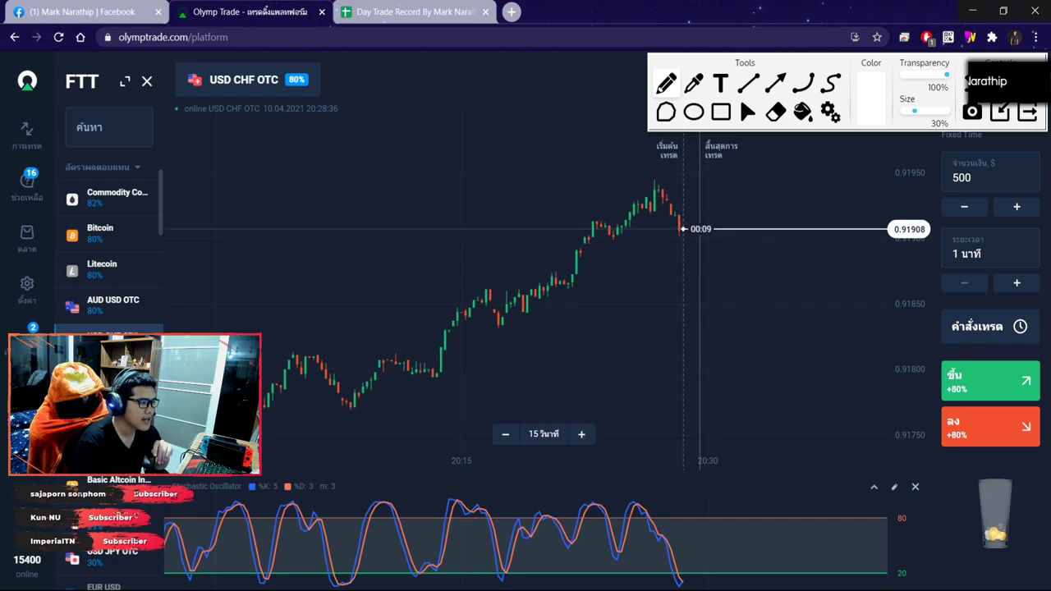
Draw an upward arrow from the latest candle to illustrate a possible rebound, and clear it.
scroll(707, 231, up, 5)
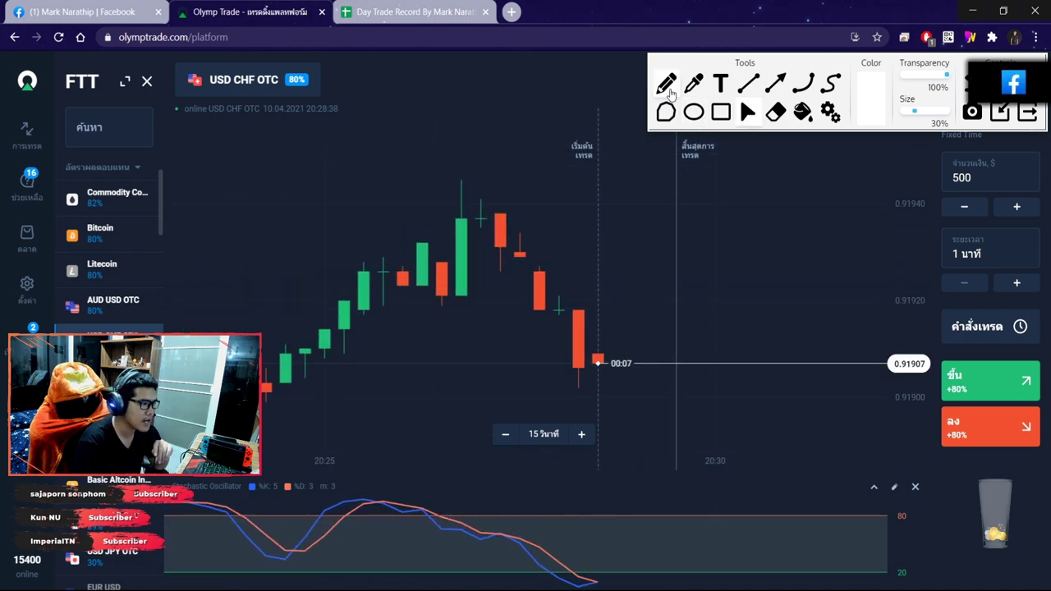
key(p)
mouse_move(588, 391)
mouse_down()
mouse_move(694, 230)
mouse_move(733, 247)
mouse_move(731, 261)
mouse_up()
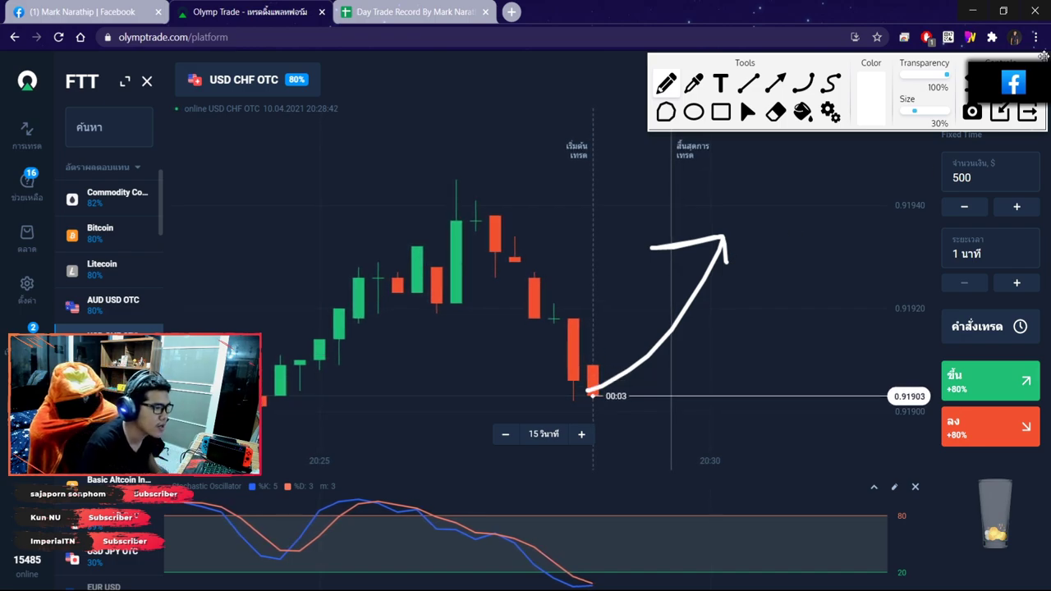
key(Delete)
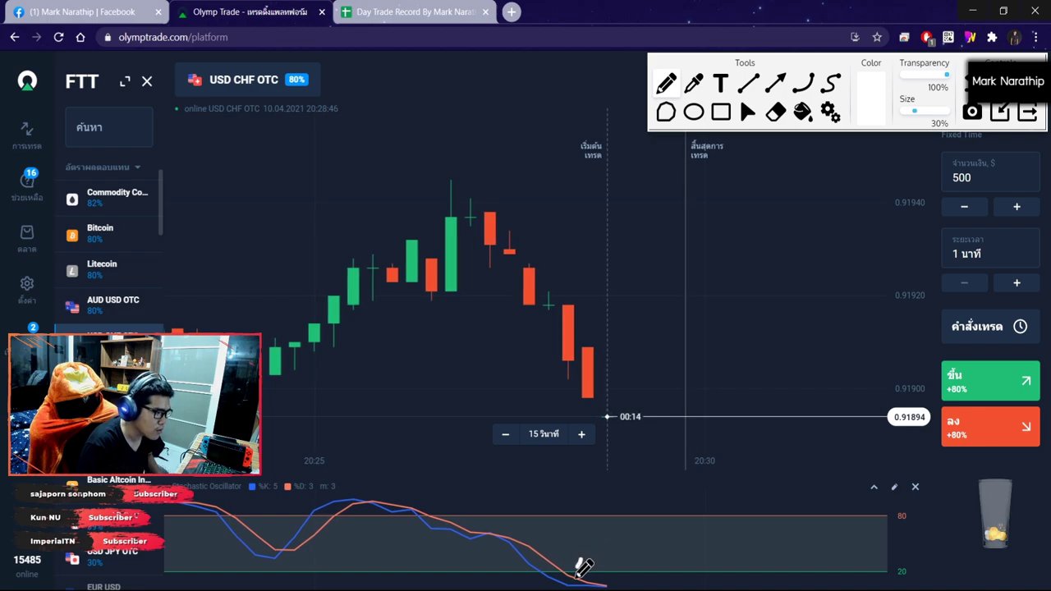
Circle the latest section of the Stochastic Oscillator lines around the 20 level.
drag(583, 566, 598, 561)
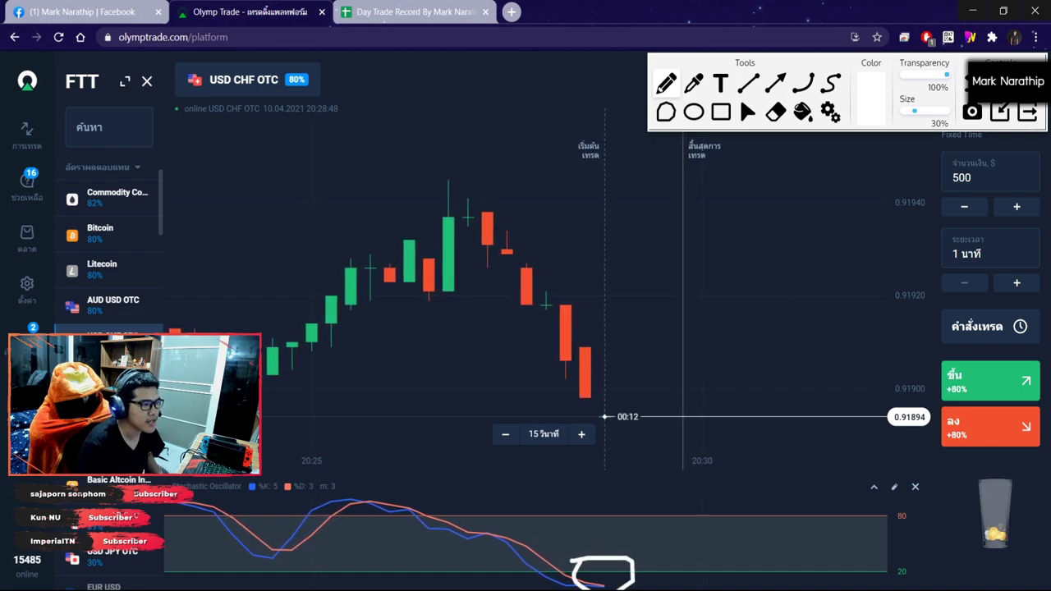
Clear the screen annotations and place a 500-dollar, one-minute upward trade on USD CHF OTC.
key(ctrl+shift+z)
key(ctrl+shift+d)
scroll(737, 294, down, 3)
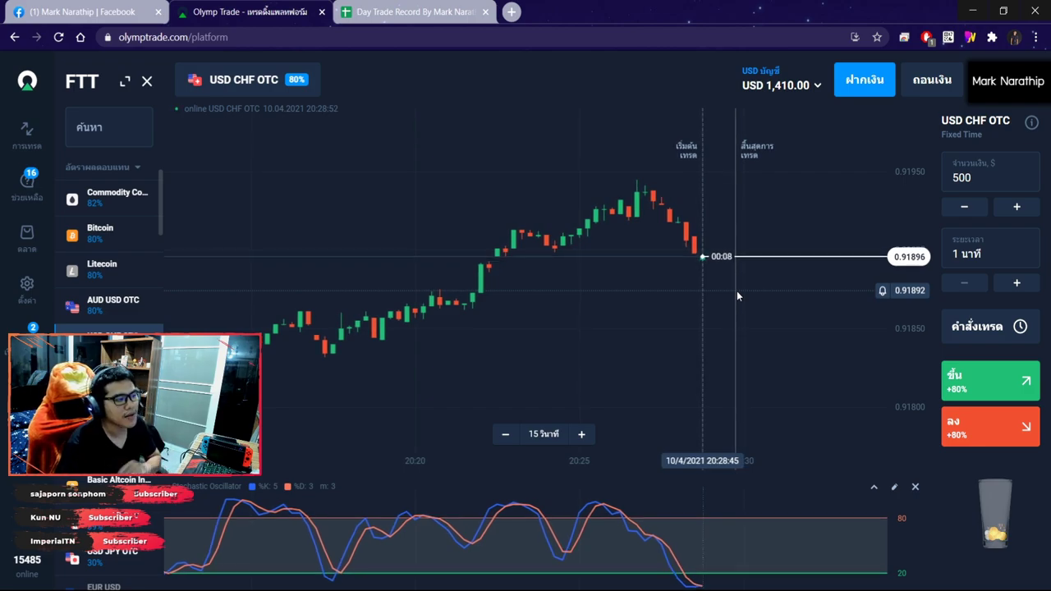
scroll(727, 289, up, 3)
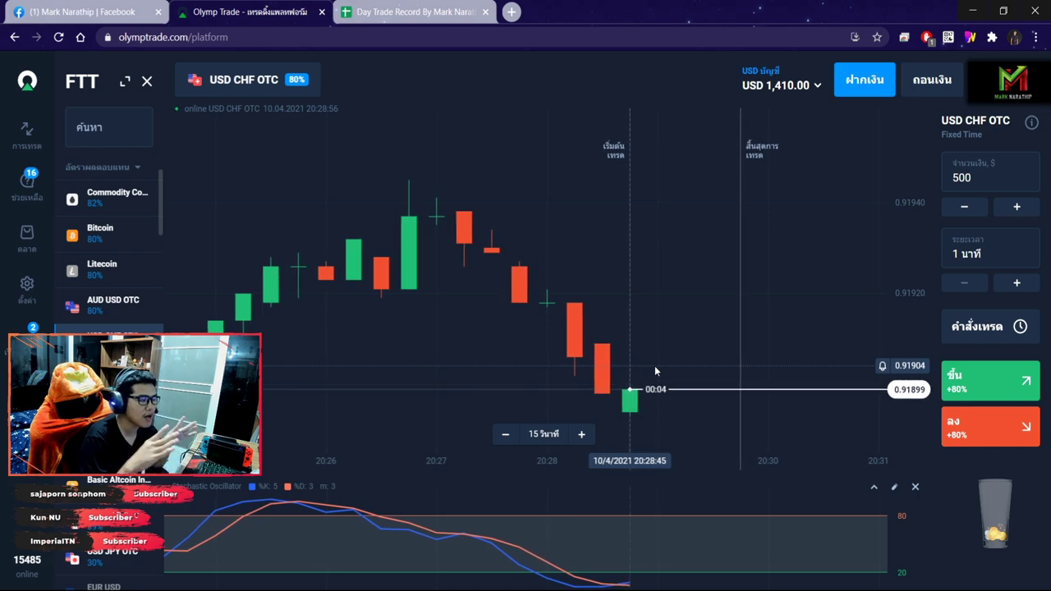
scroll(649, 368, up, 4)
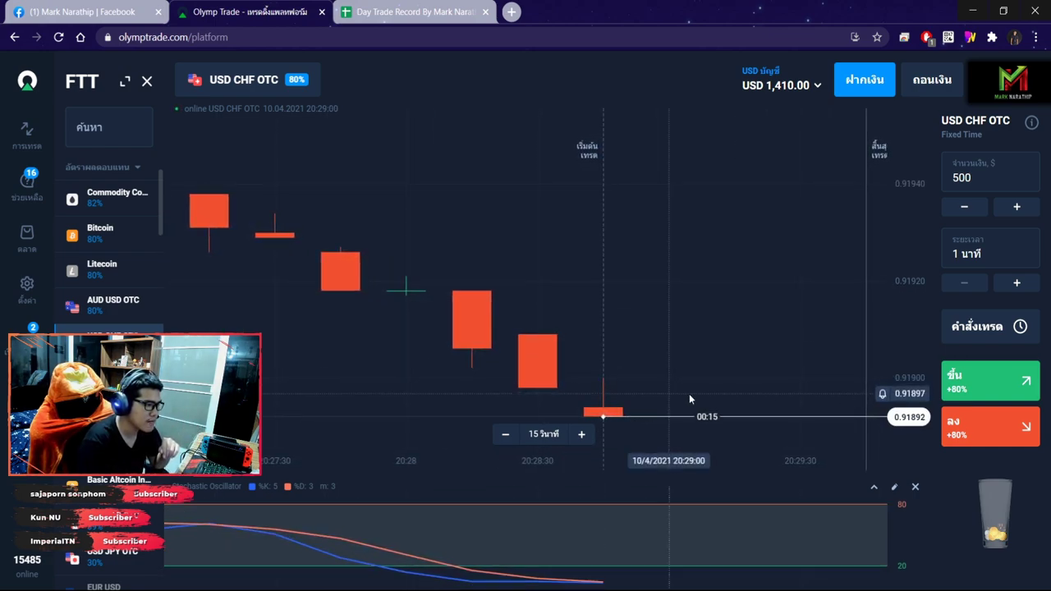
scroll(676, 284, down, 3)
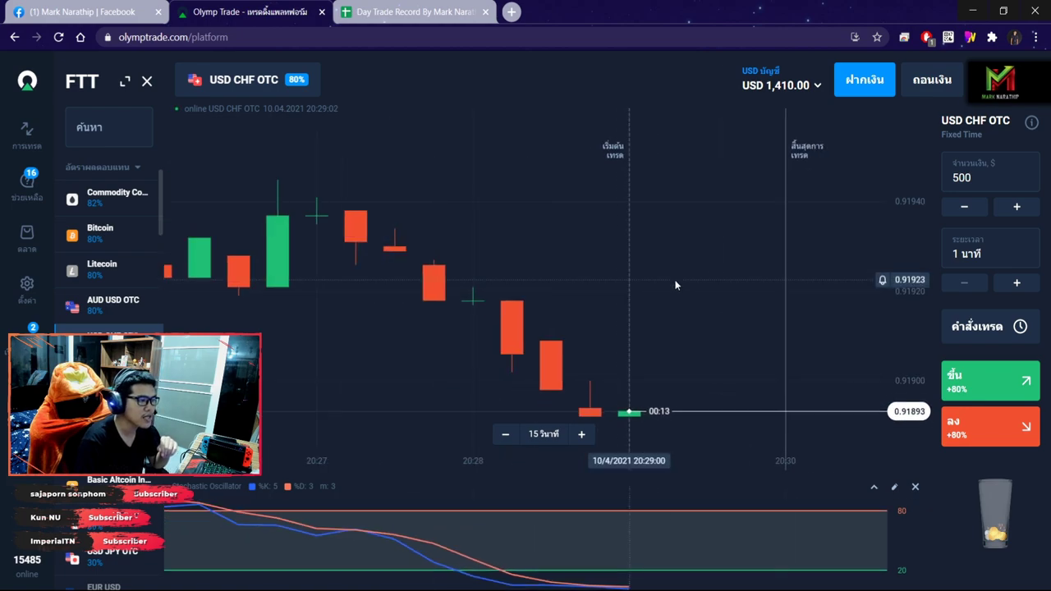
scroll(676, 284, down, 2)
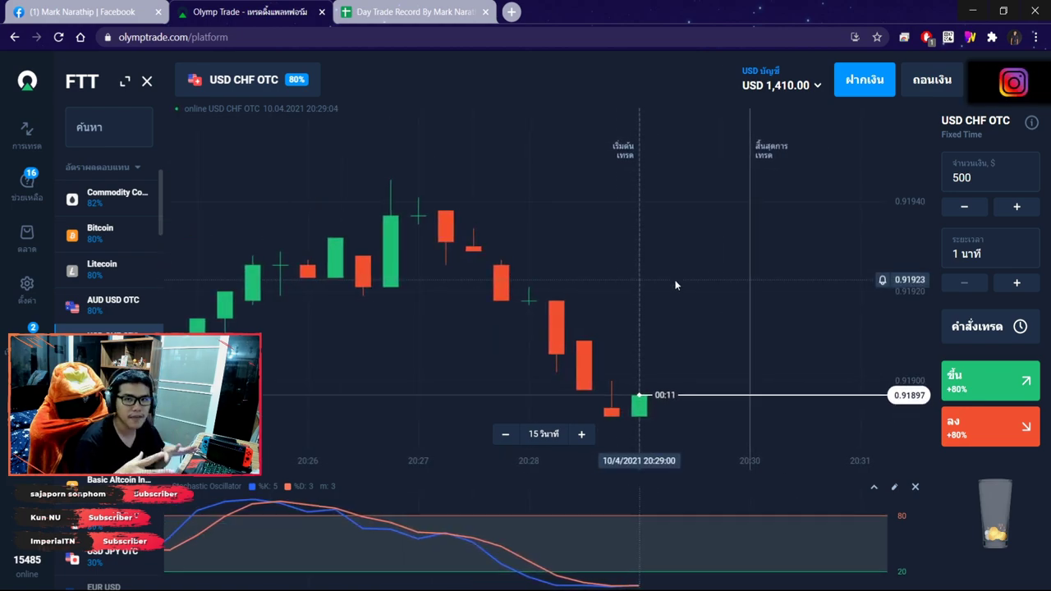
scroll(676, 284, up, 3)
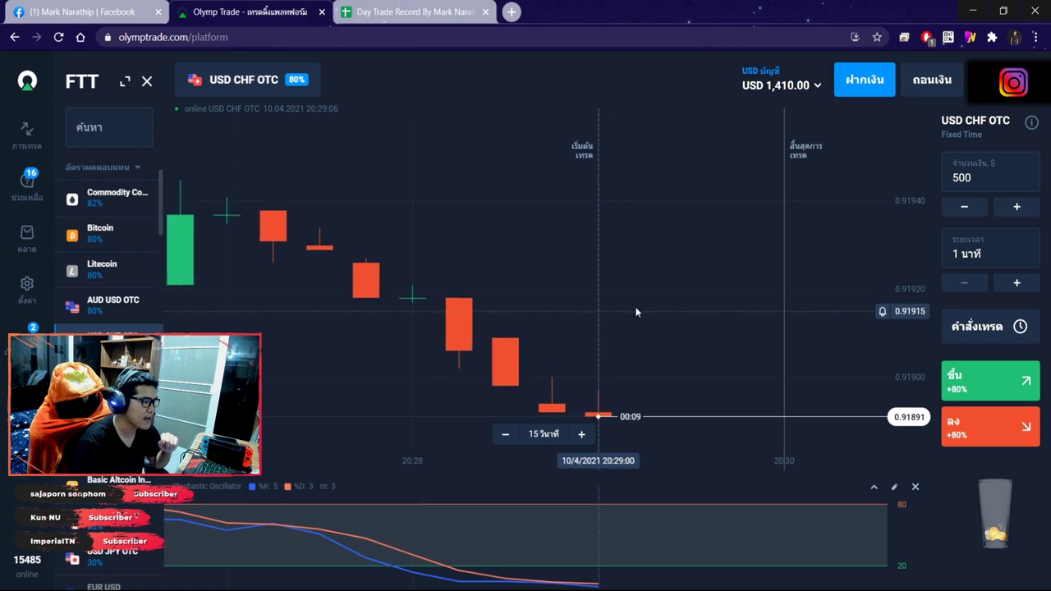
scroll(613, 358, up, 2)
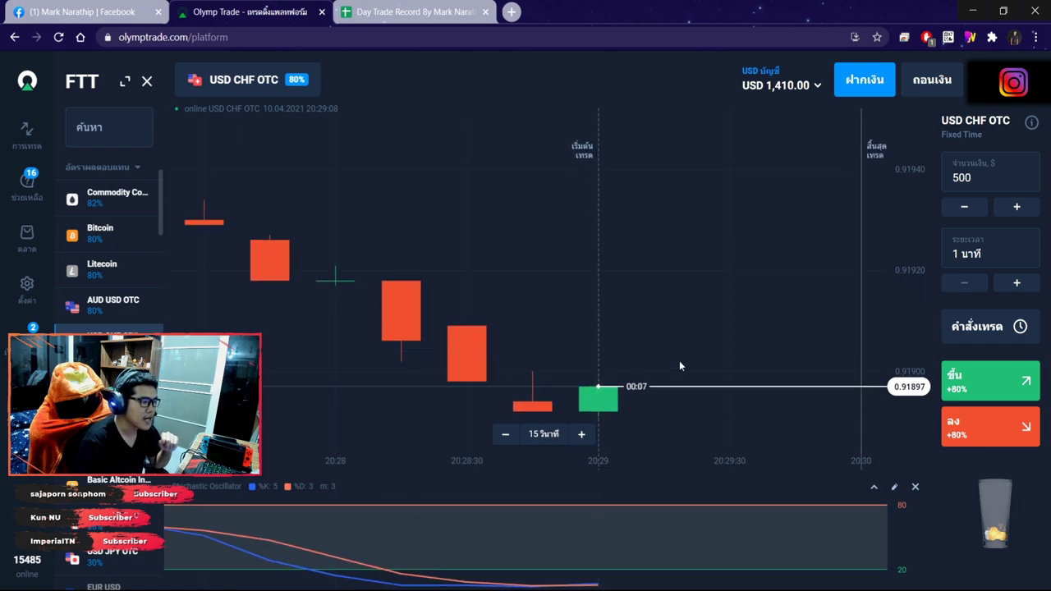
scroll(679, 366, up, 1)
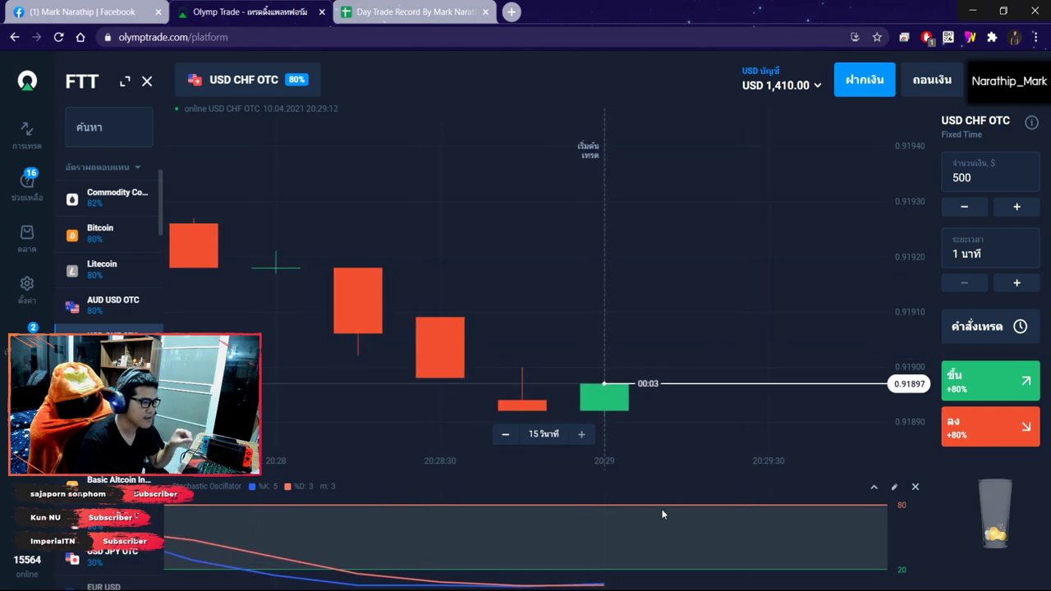
click(983, 389)
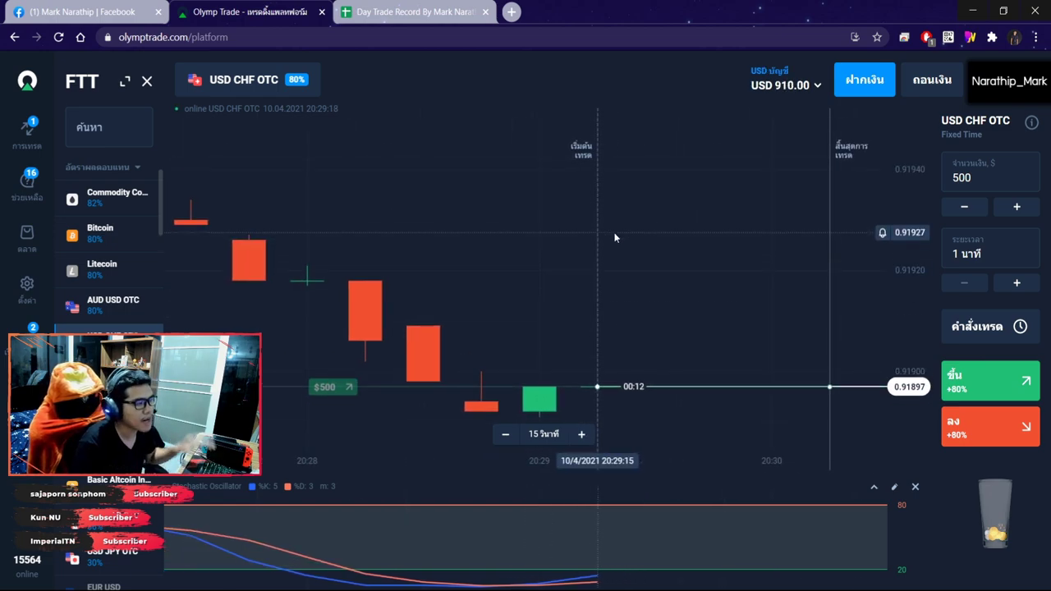
Examine the USD CHF OTC candles and Stochastic Oscillator at several zoom levels while the open trade runs to expiry.
scroll(614, 237, down, 2)
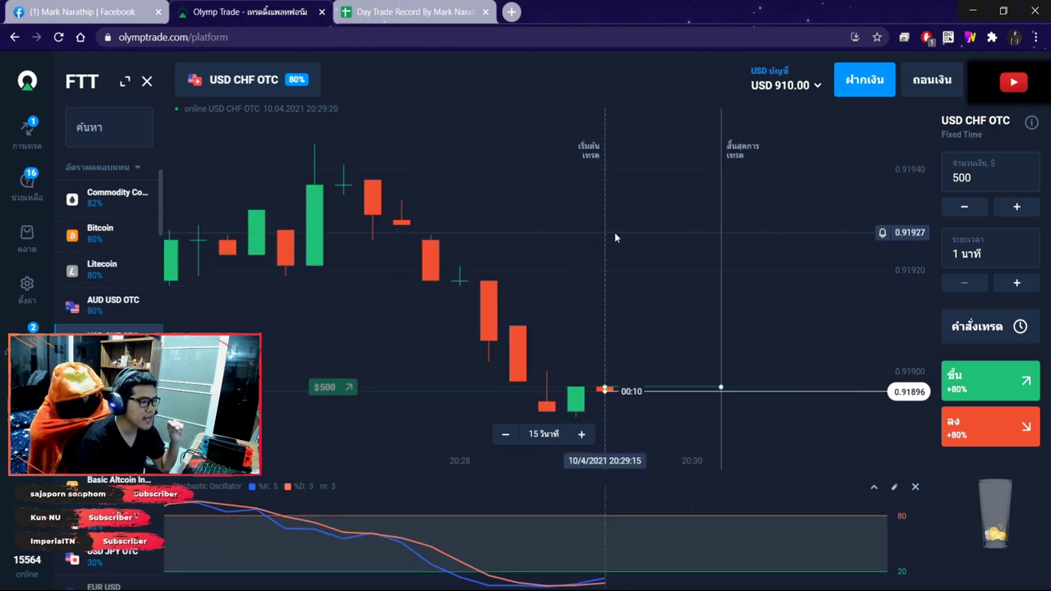
scroll(666, 234, down, 3)
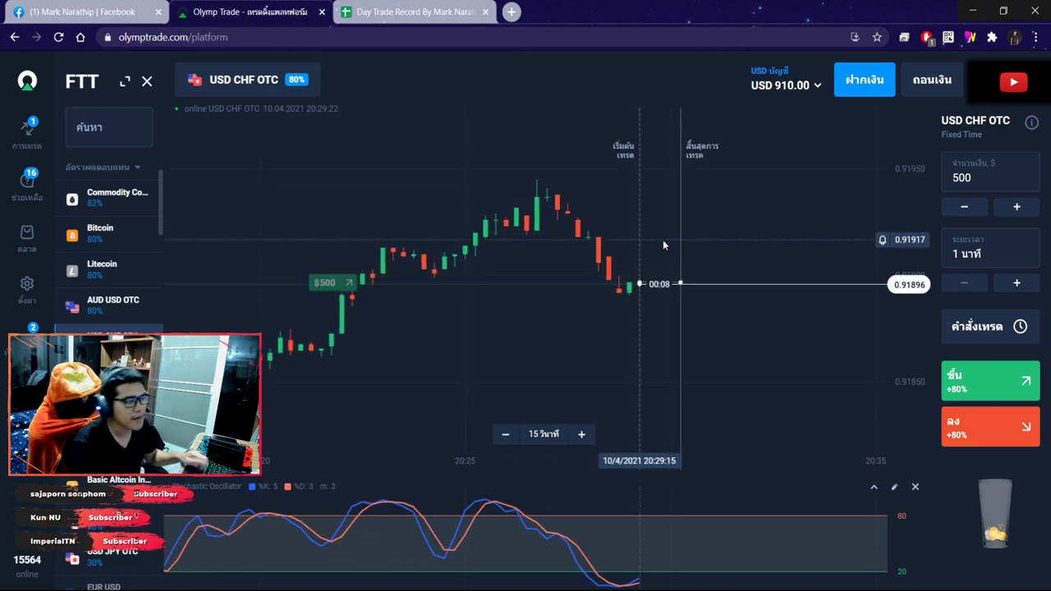
scroll(663, 240, down, 3)
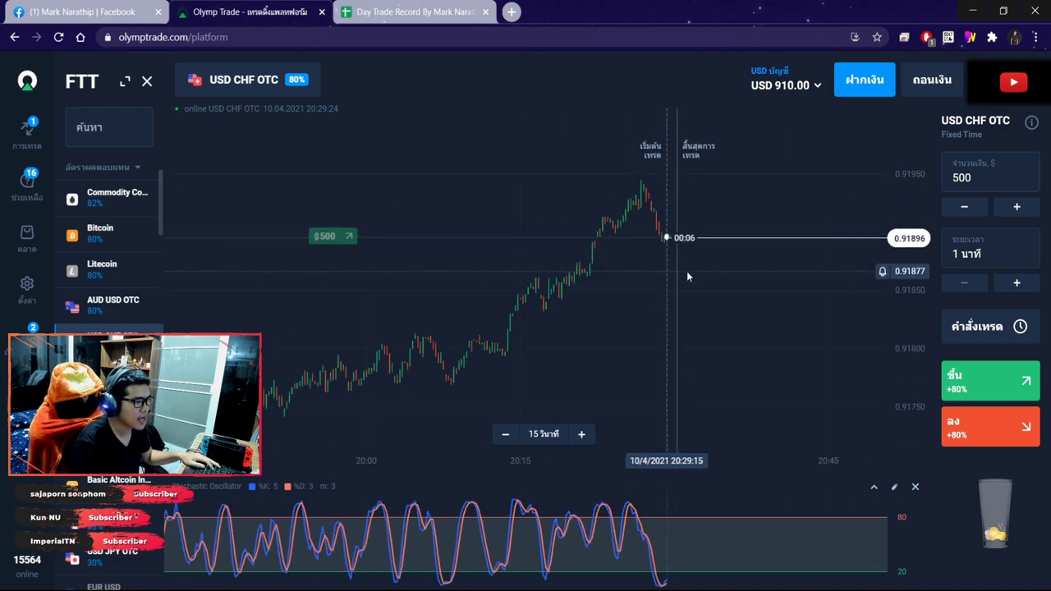
scroll(686, 278, down, 2)
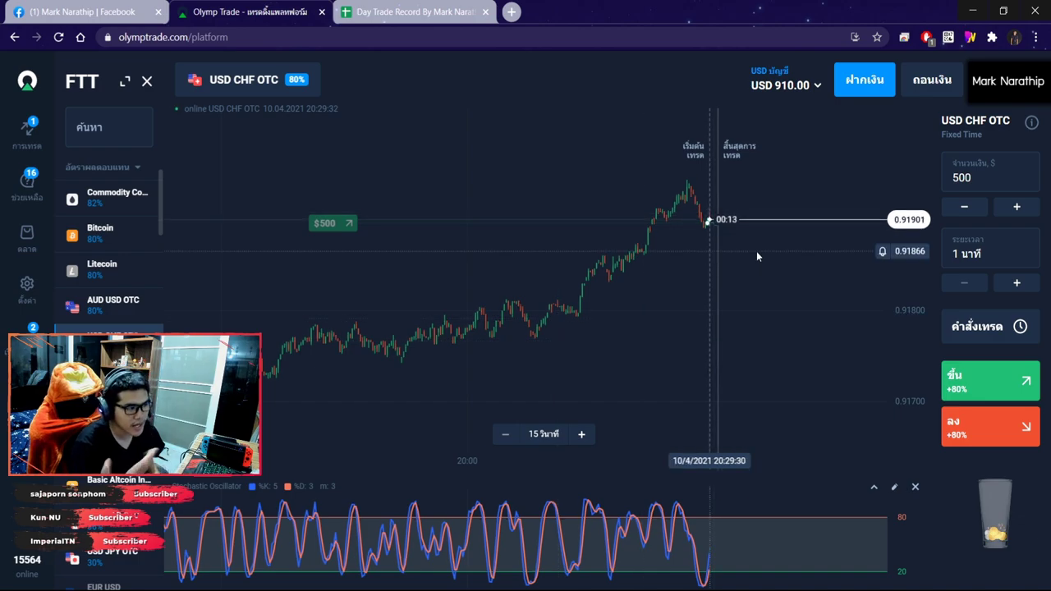
scroll(749, 259, up, 2)
scroll(749, 259, up, 2)
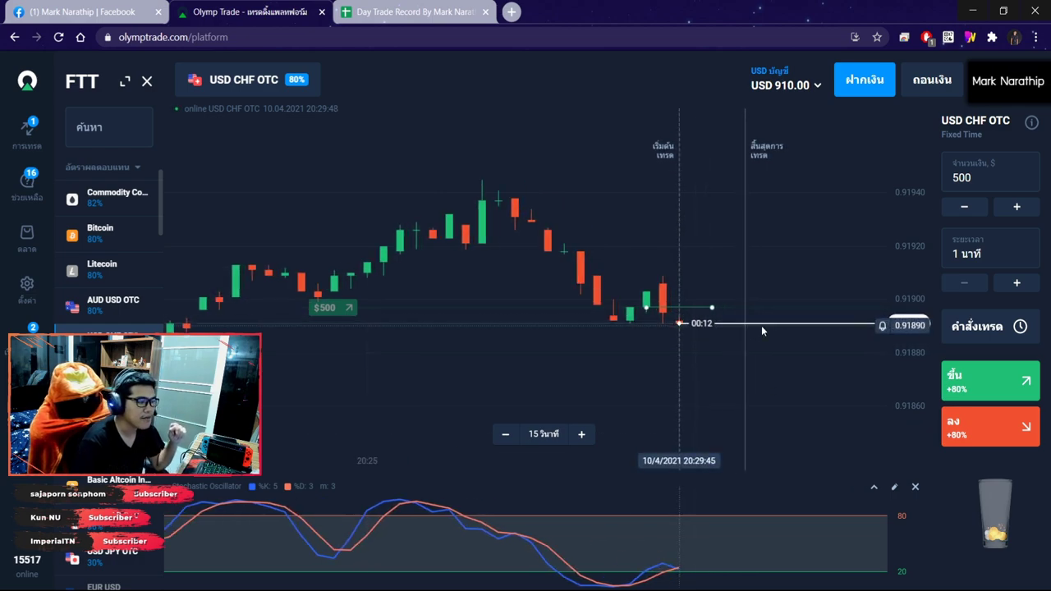
scroll(756, 326, up, 2)
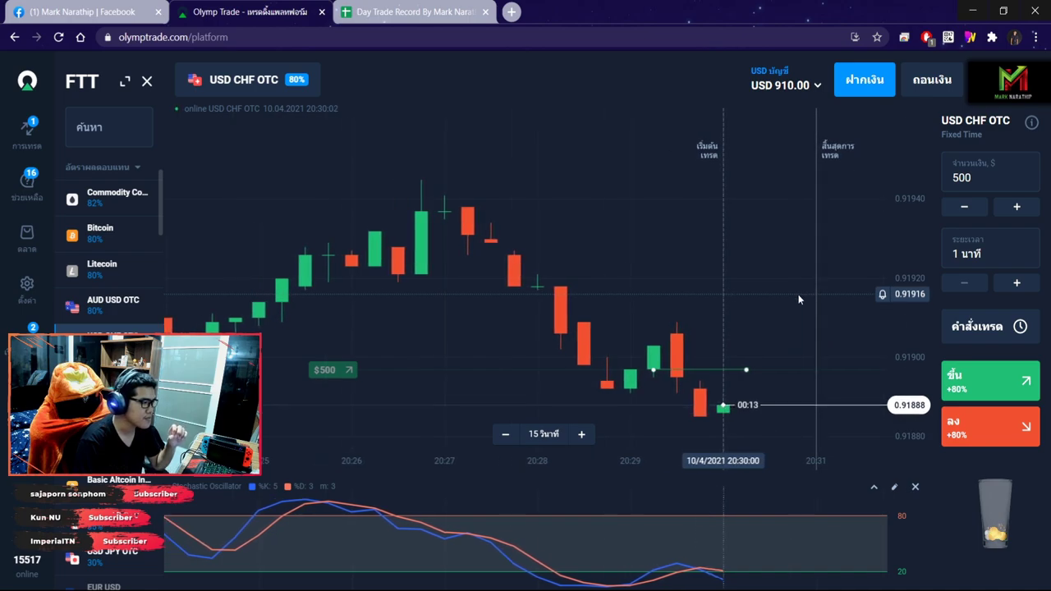
scroll(799, 294, up, 3)
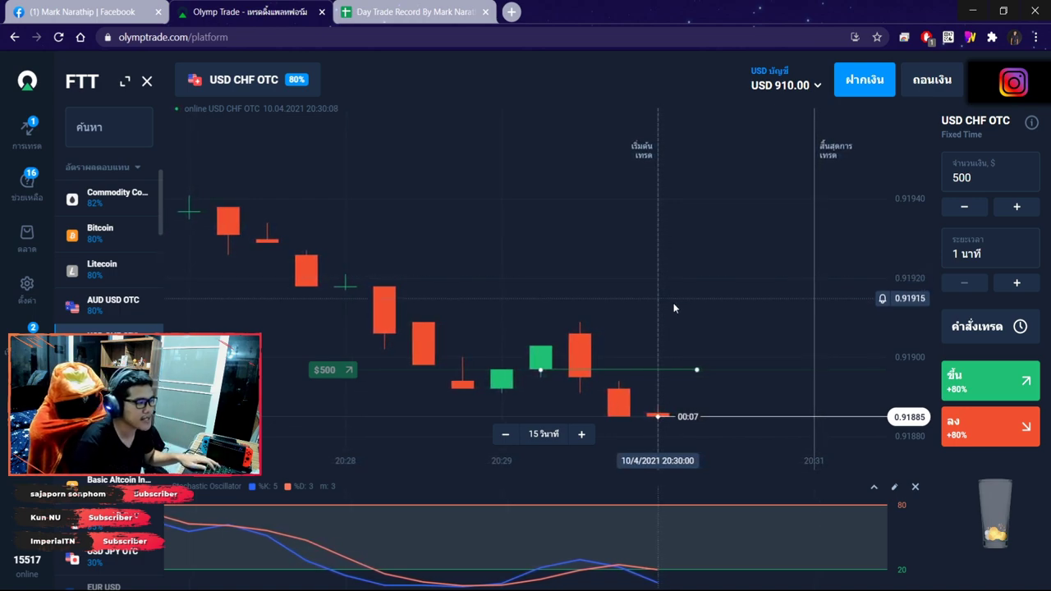
scroll(674, 300, up, 2)
scroll(684, 277, up, 2)
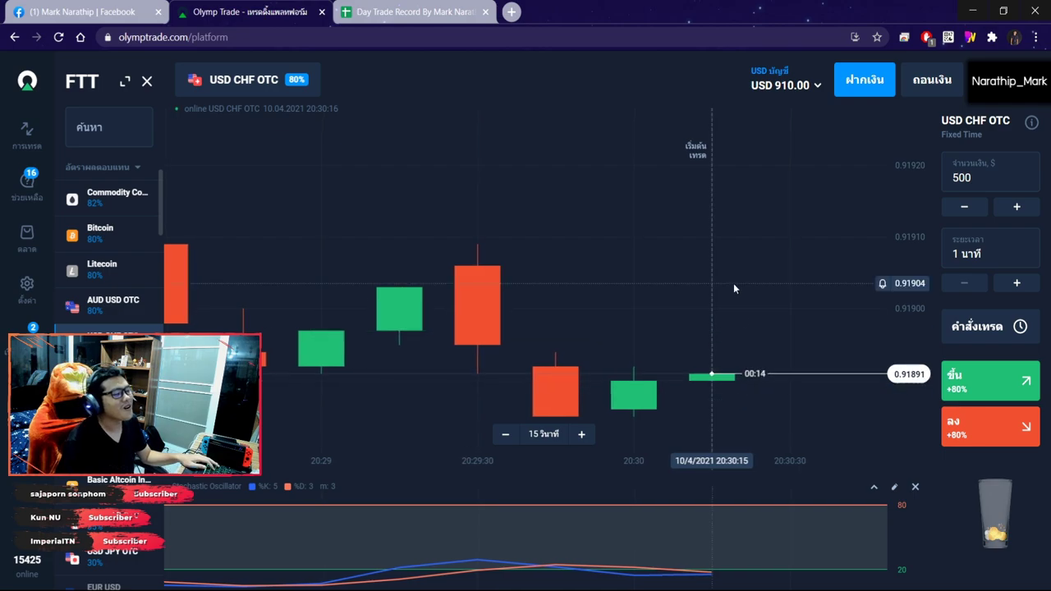
scroll(733, 280, down, 4)
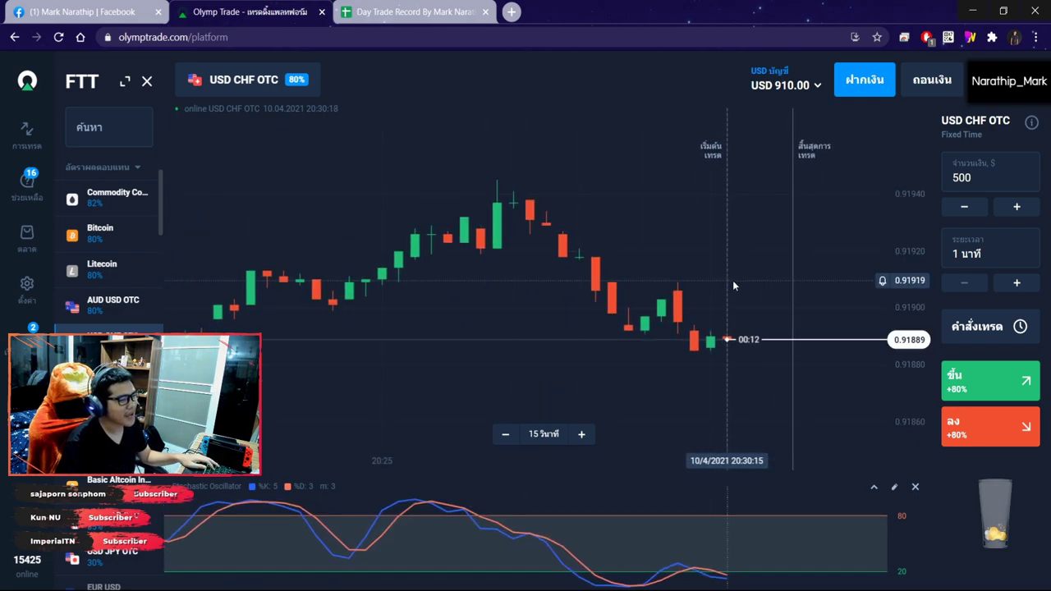
scroll(732, 281, down, 5)
Switch to the day trade record in Google Sheets and log trade 2 as แพ้ with a profit rate of 80.
click(405, 12)
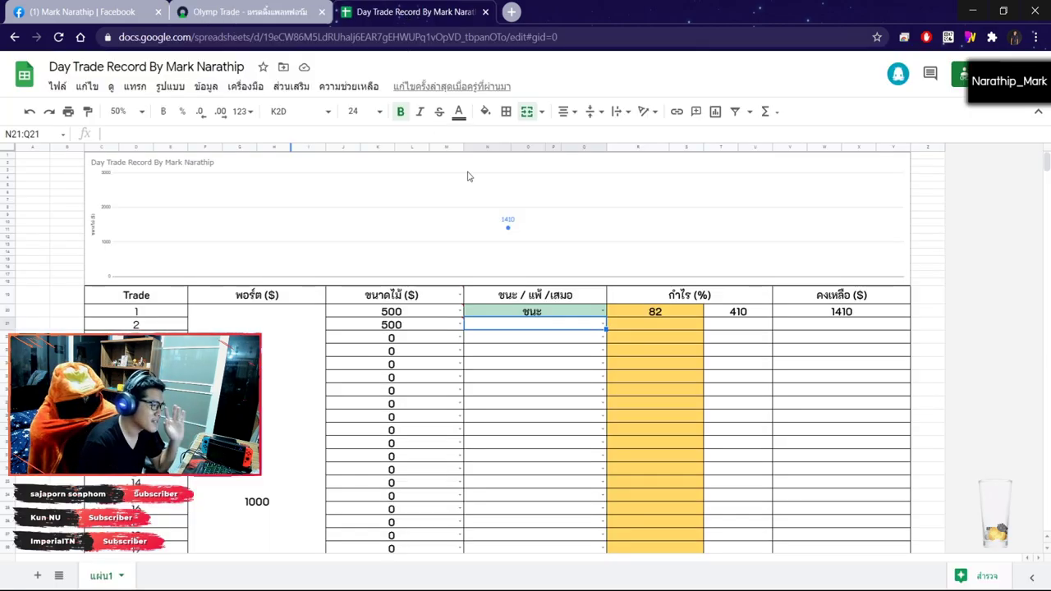
double_click(542, 325)
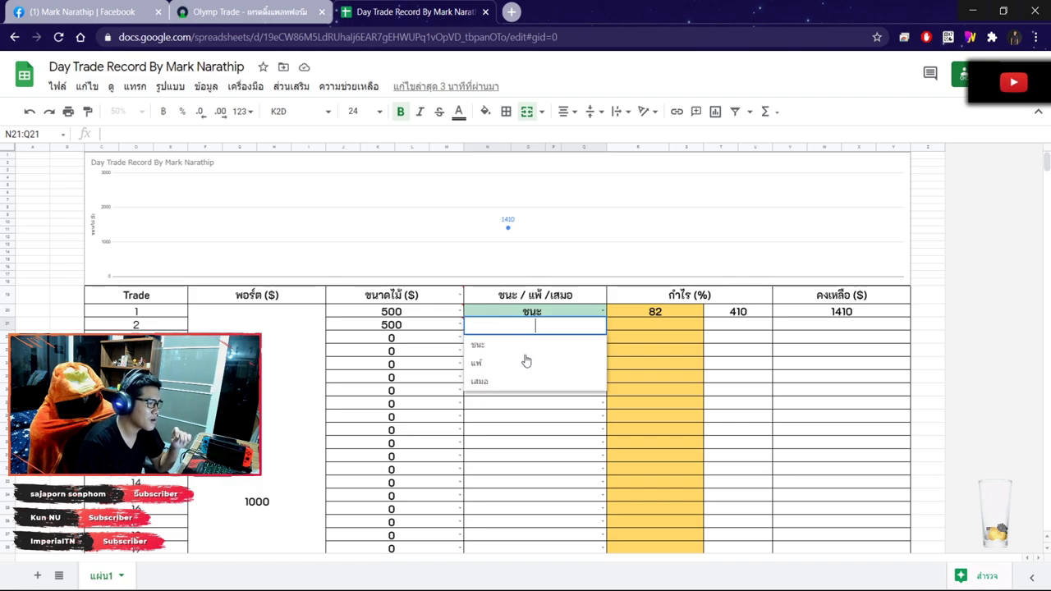
click(527, 361)
click(662, 328)
text(82)
key(Return)
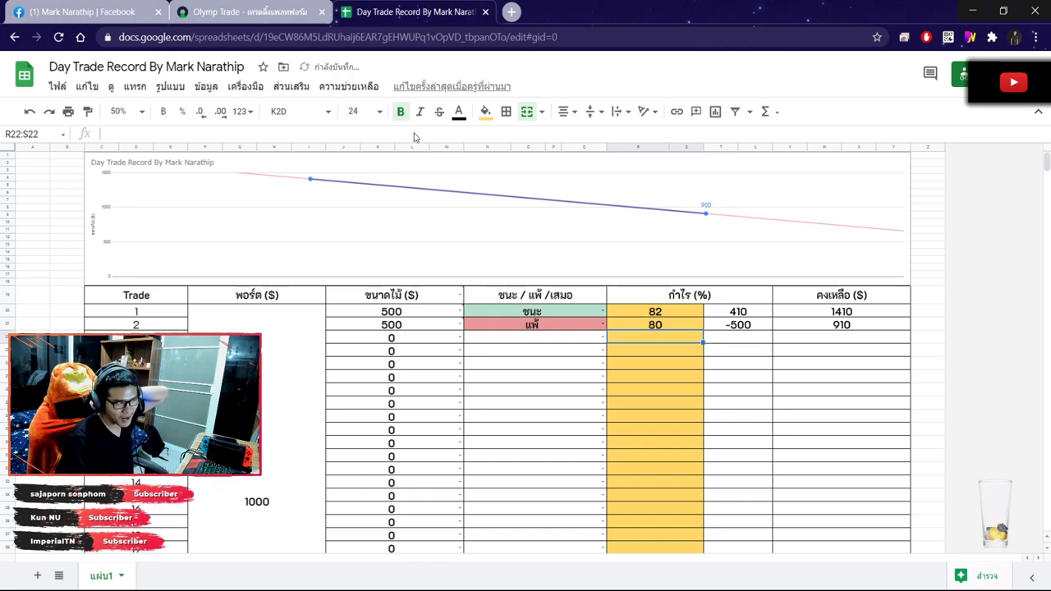
Check the stakes, results, profit rates and remaining balances of trades 1 and 2 in the sheet against the Olymp Trade account.
click(247, 11)
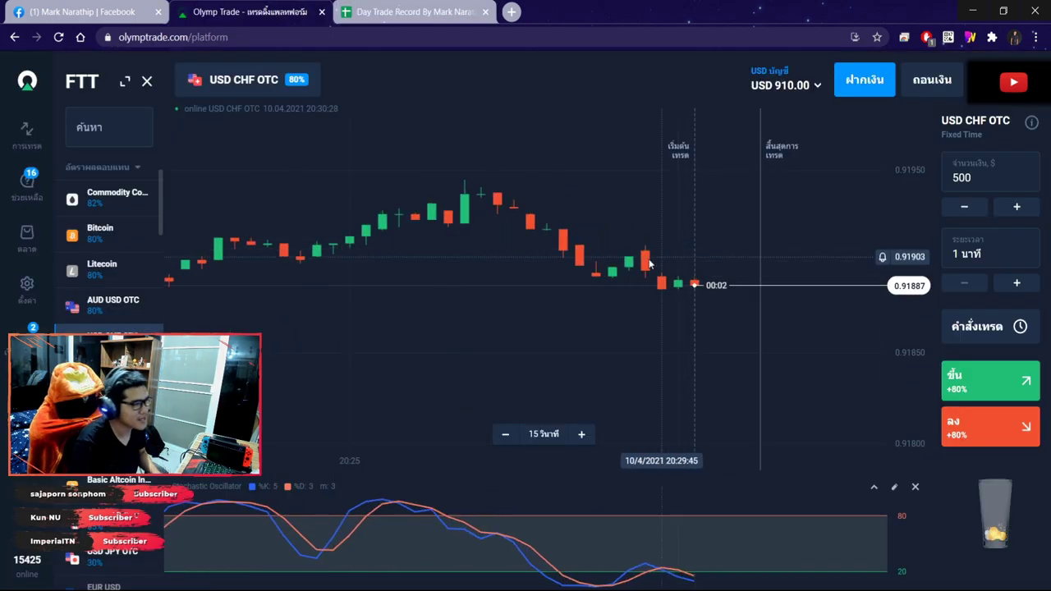
click(402, 12)
click(712, 382)
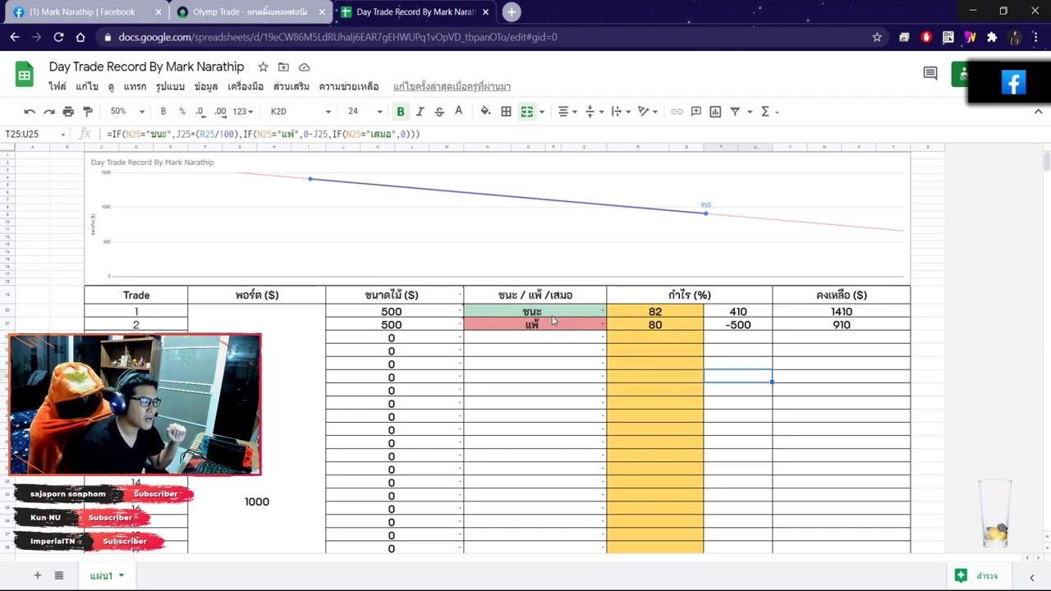
click(437, 317)
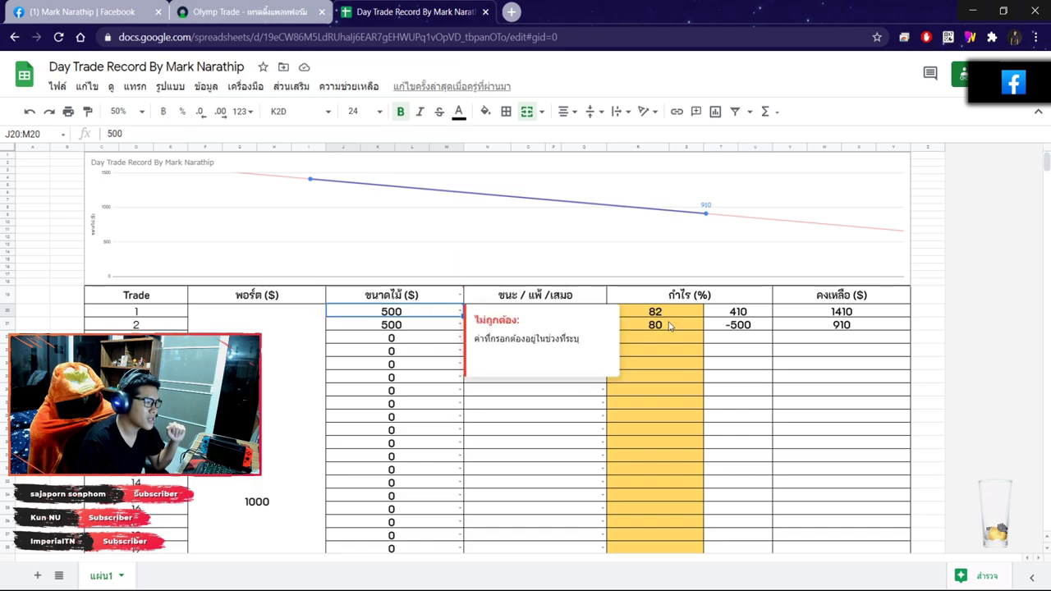
click(809, 315)
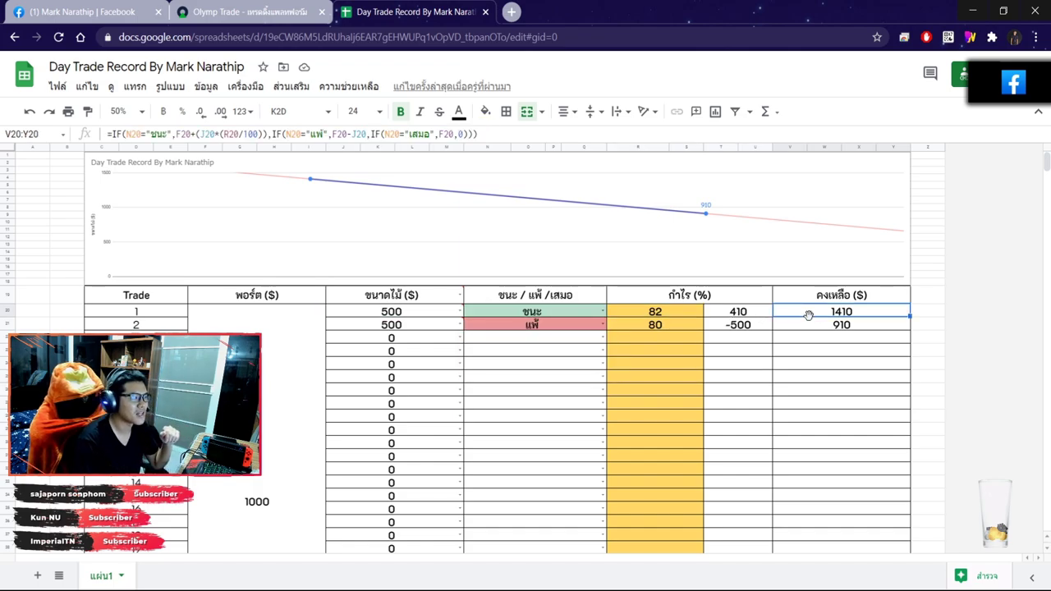
click(395, 326)
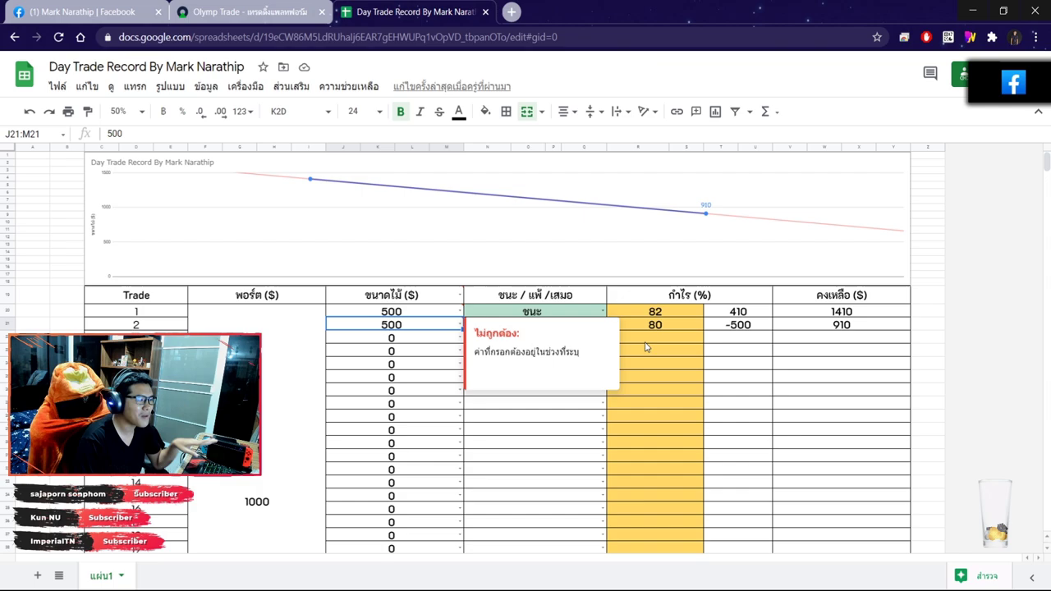
click(694, 328)
click(247, 12)
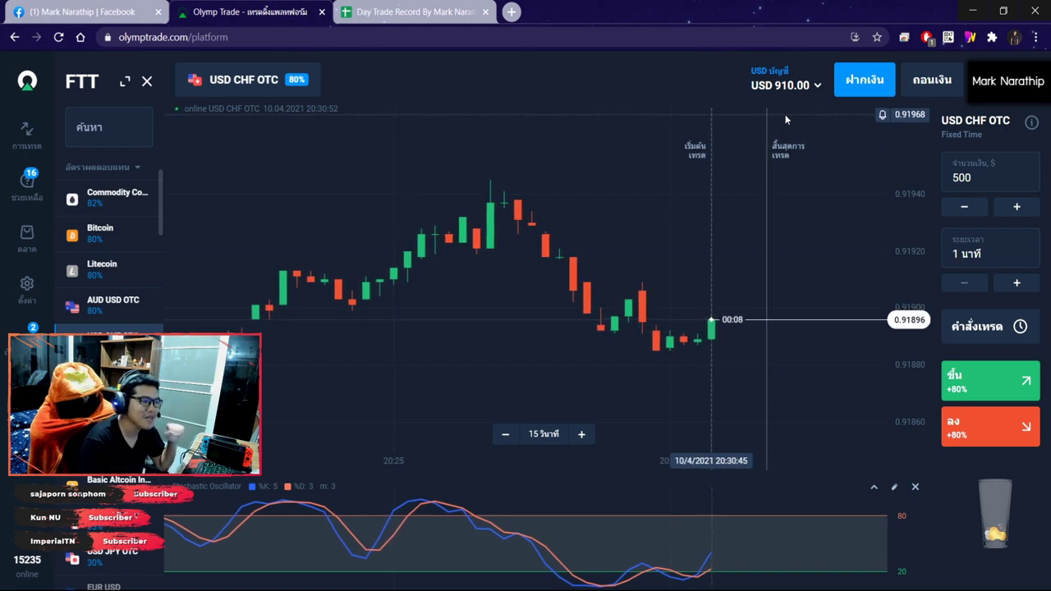
click(399, 13)
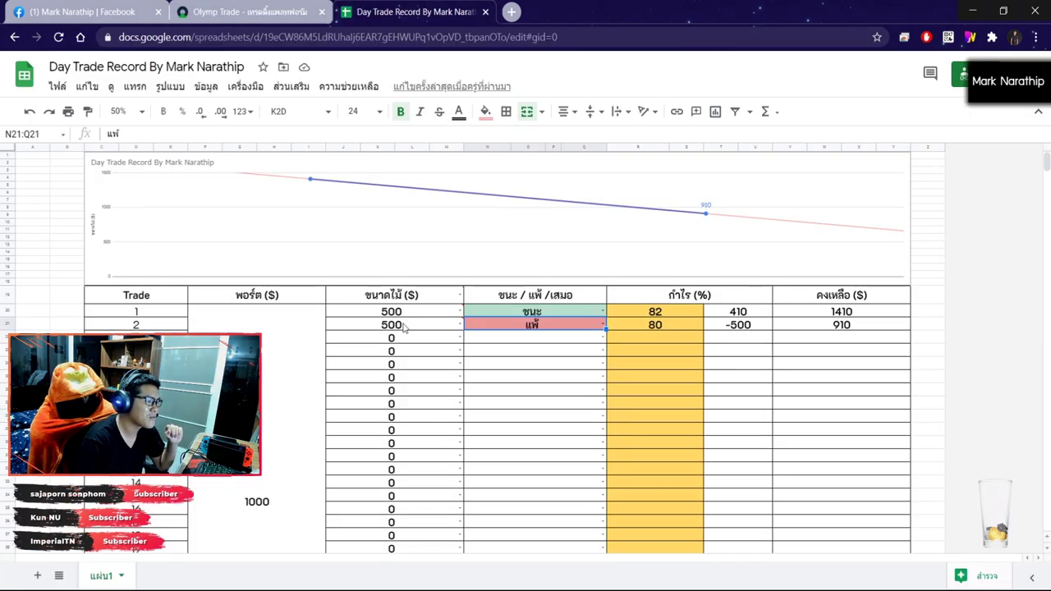
click(695, 339)
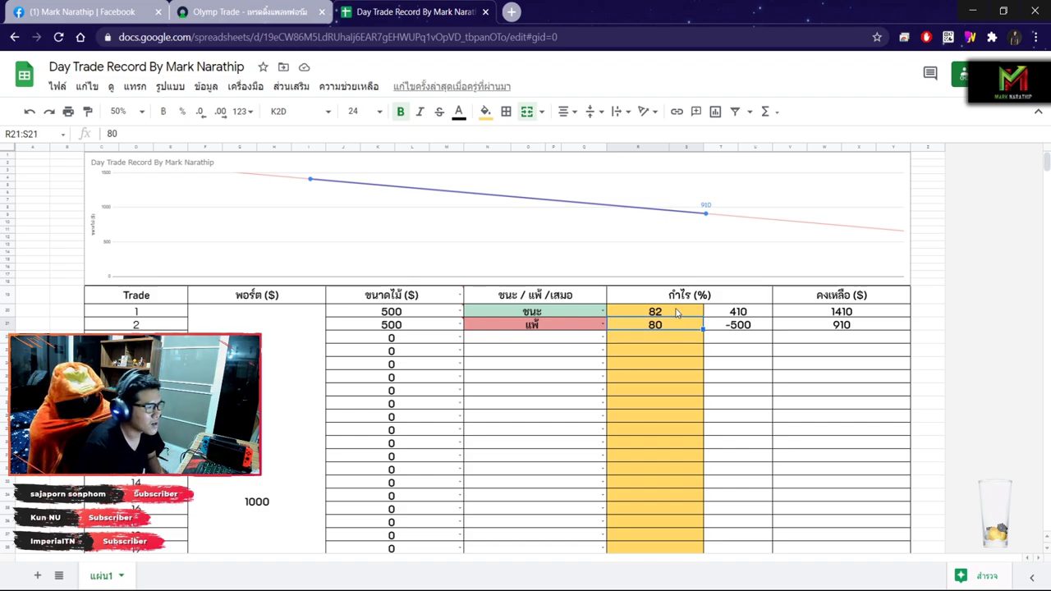
Review the totals row below trade 30, including the net profit cell, and return to the result cell of trade 3.
scroll(646, 277, down, 6)
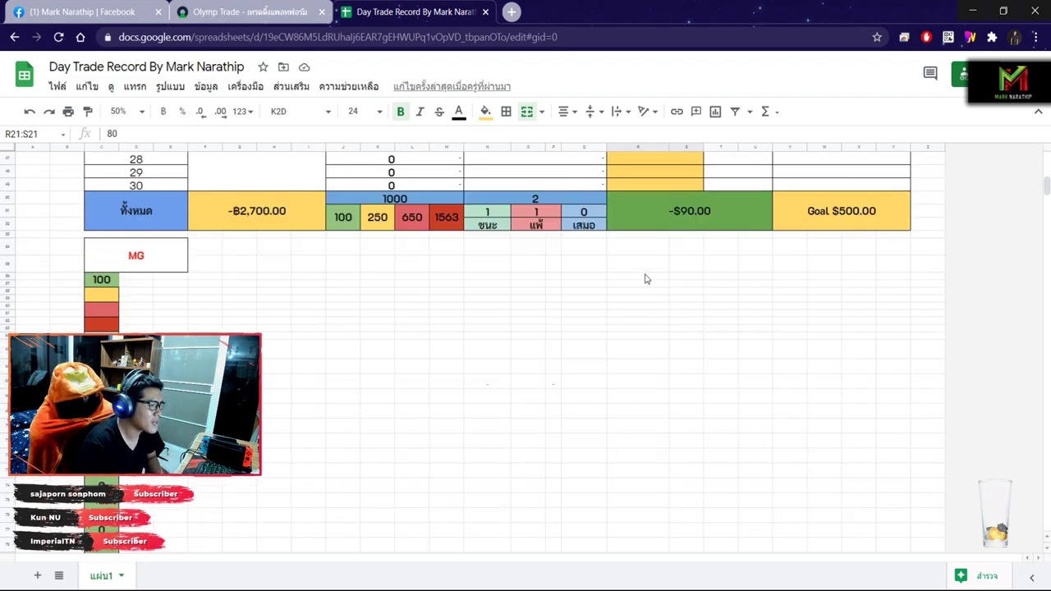
scroll(645, 276, up, 1)
click(722, 270)
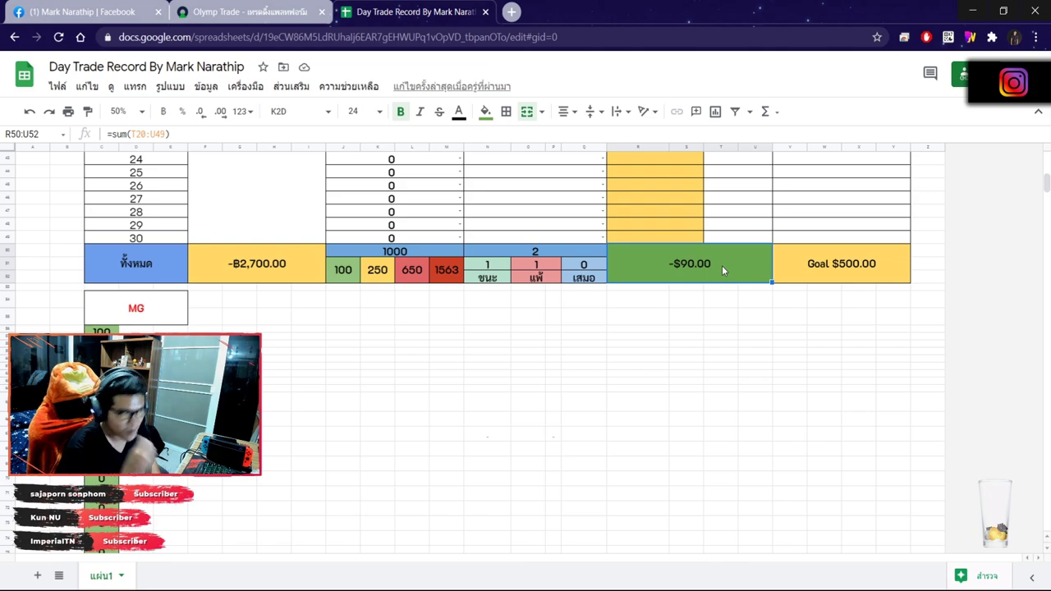
scroll(722, 266, up, 10)
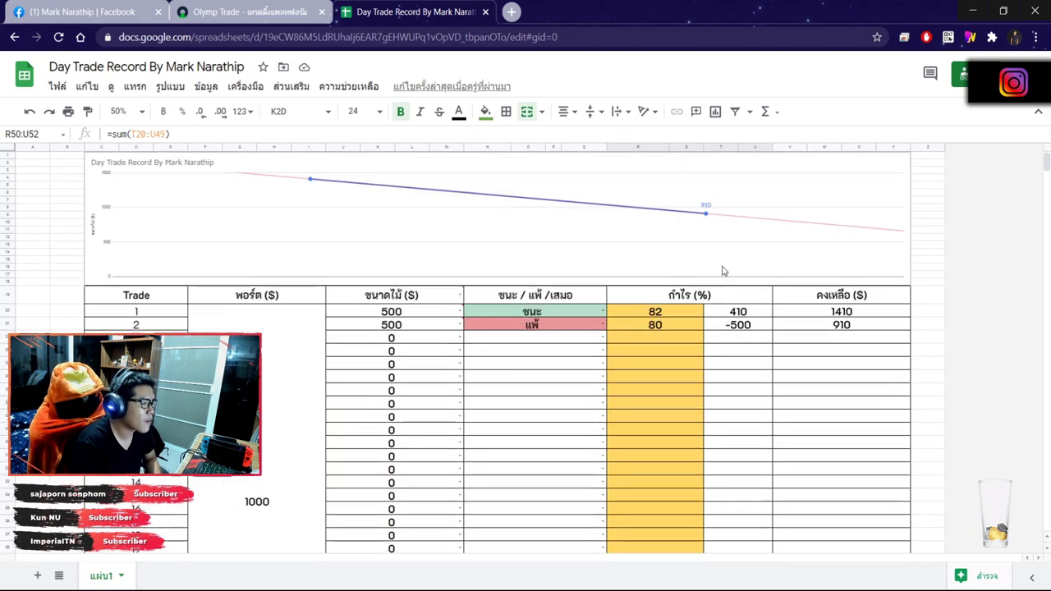
click(543, 342)
Switch to Olymp Trade, view the EUR USD OTC chart, and change the asset to GBP USD OTC.
click(288, 12)
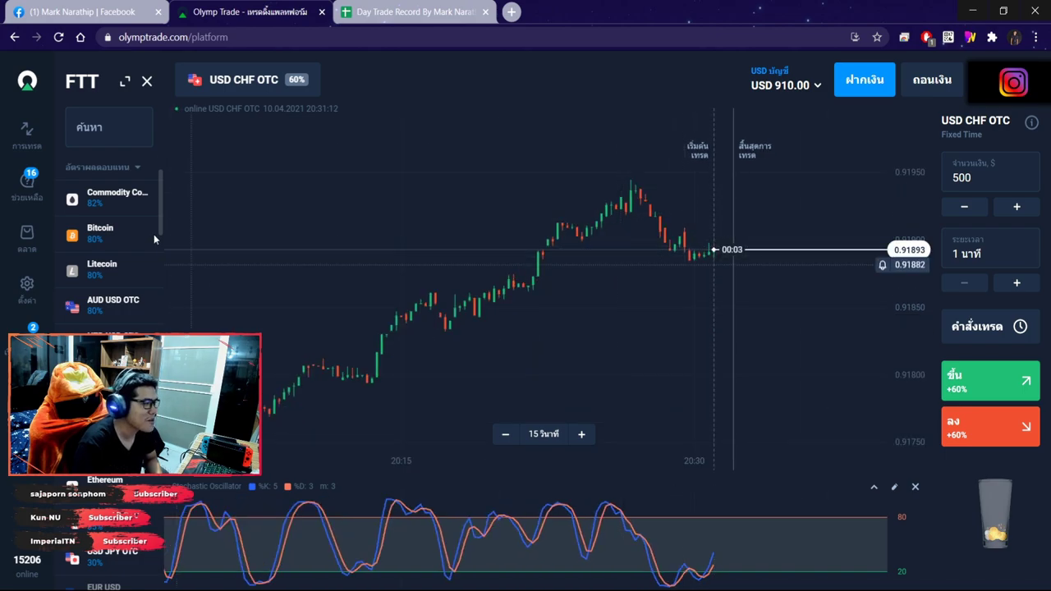
scroll(153, 234, down, 5)
click(115, 195)
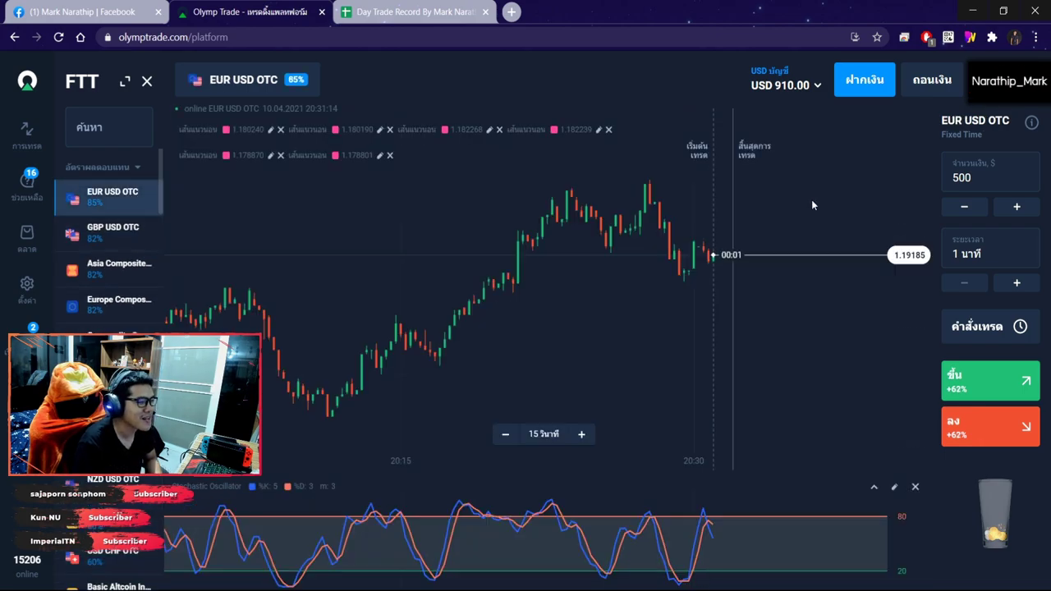
click(113, 230)
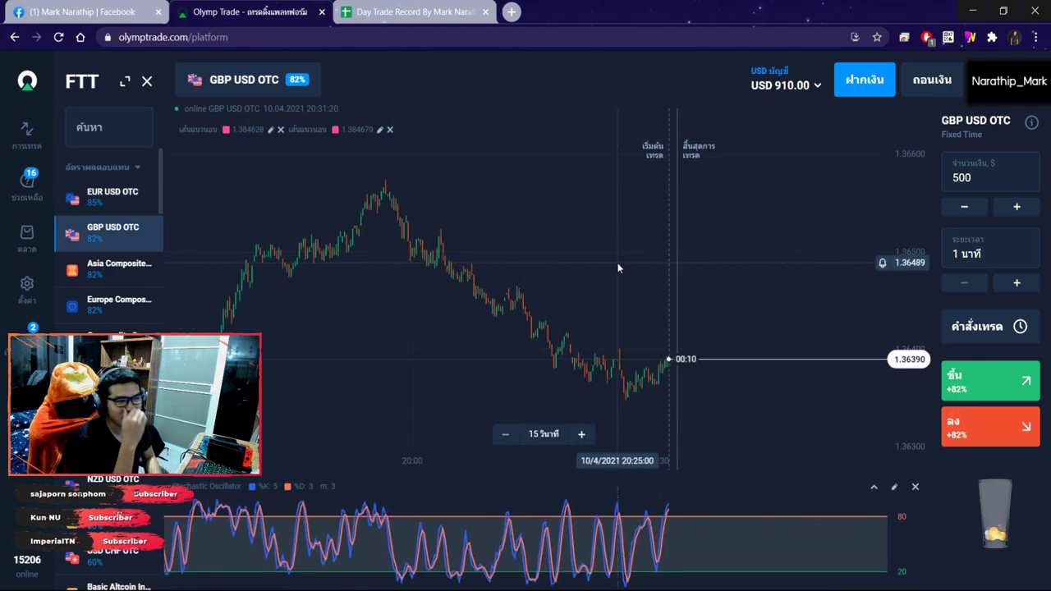
Inspect the latest GBP USD OTC candles and open a 500-dollar one-minute down trade.
click(414, 12)
click(265, 13)
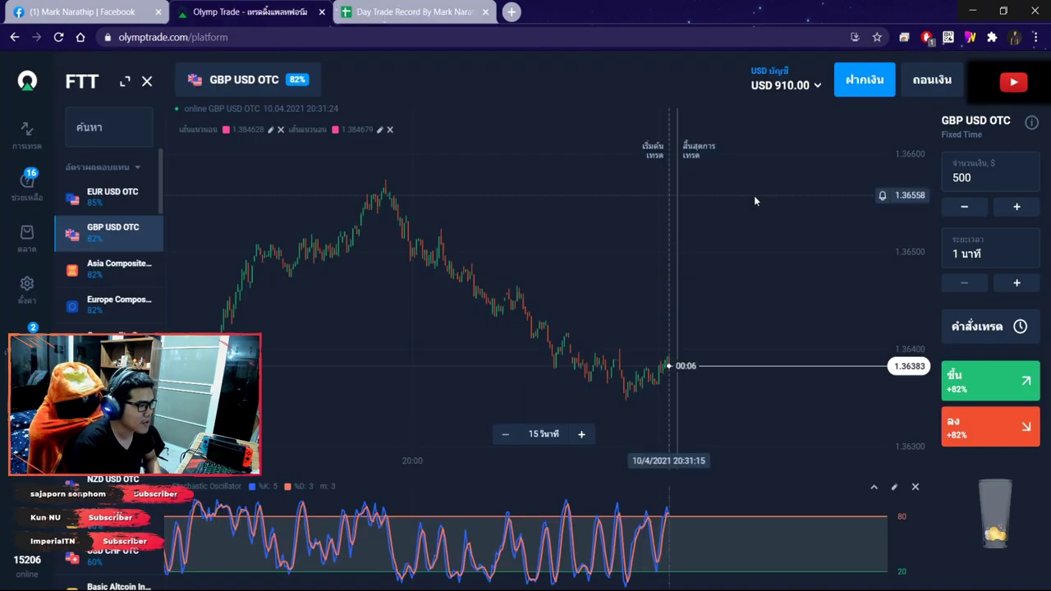
scroll(628, 283, up, 3)
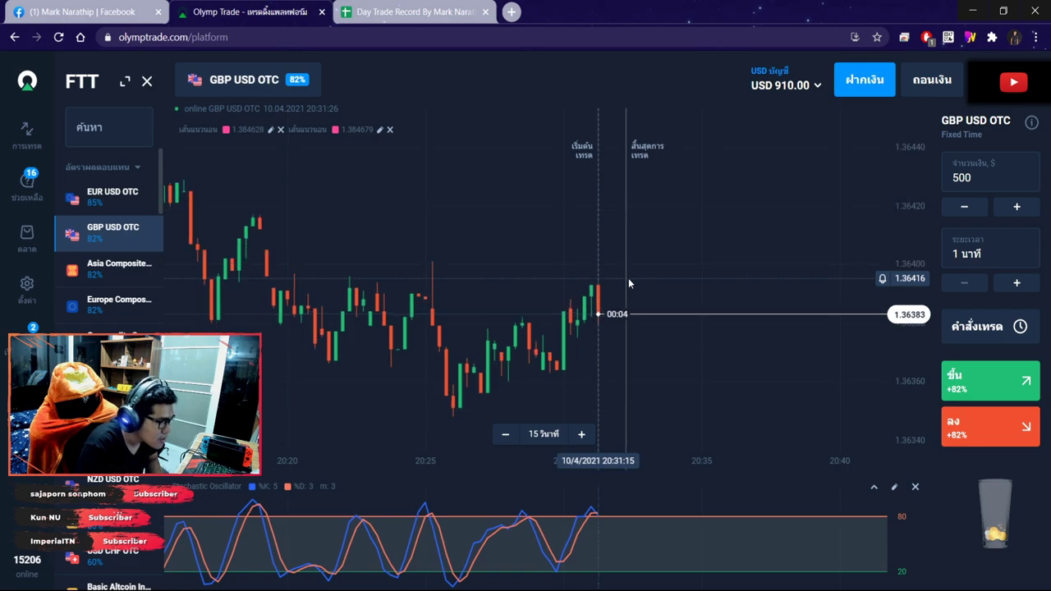
click(1009, 423)
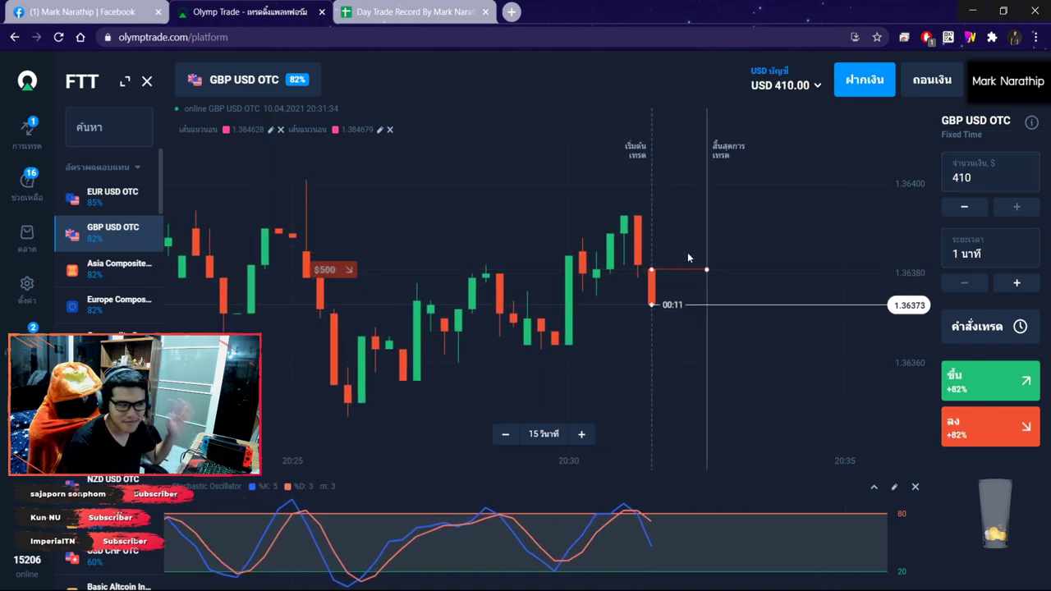
Open the drawing overlay, sketch the GBP USD OTC rise into a circled zone with a drop after it, and clear the drawing.
scroll(688, 252, down, 10)
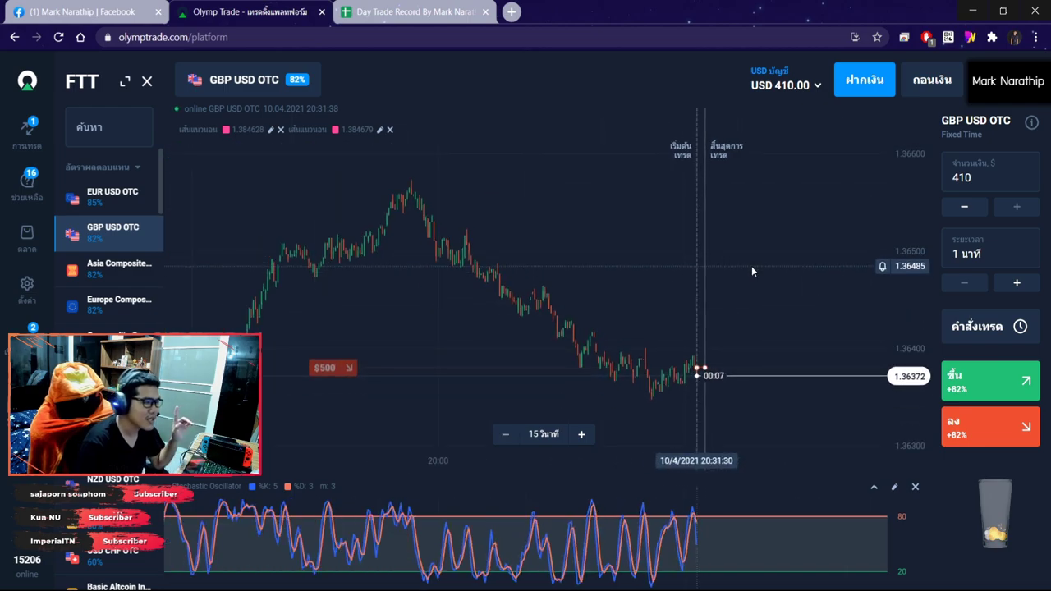
click(970, 37)
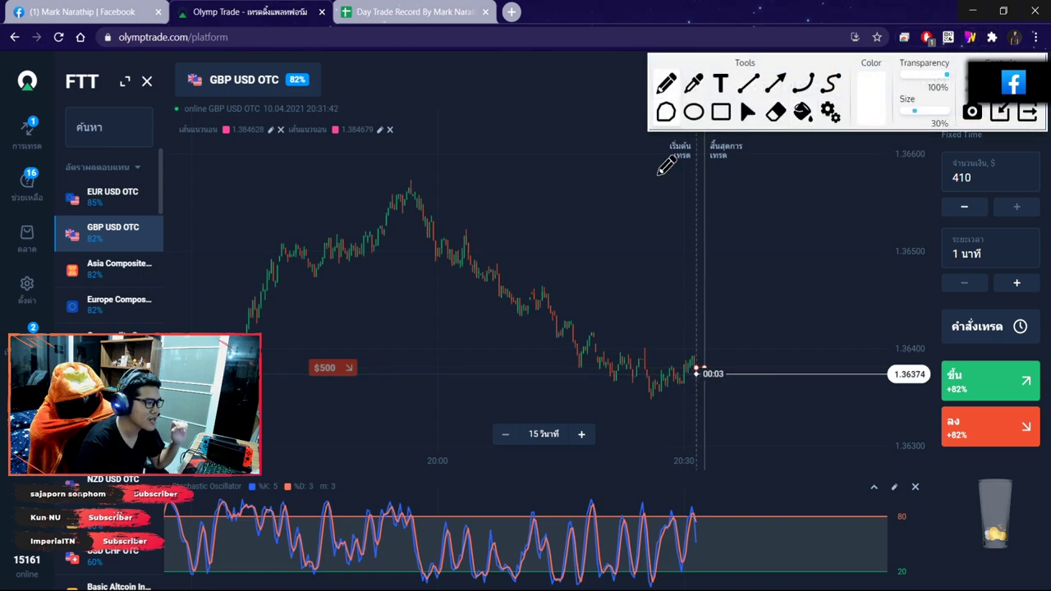
mouse_move(422, 189)
mouse_down()
mouse_move(728, 322)
mouse_move(680, 325)
mouse_up()
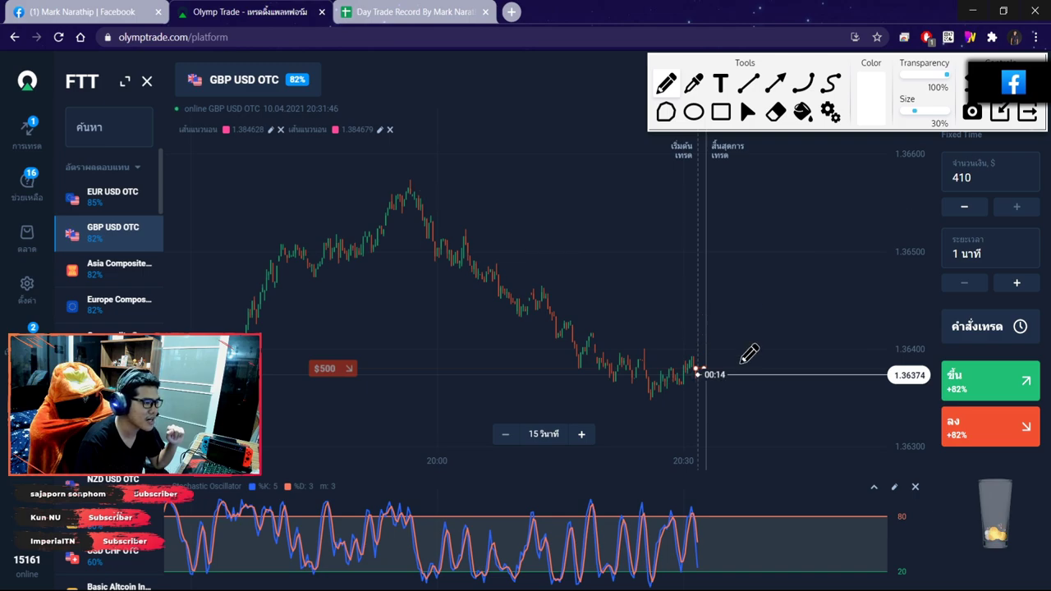
scroll(708, 305, up, 3)
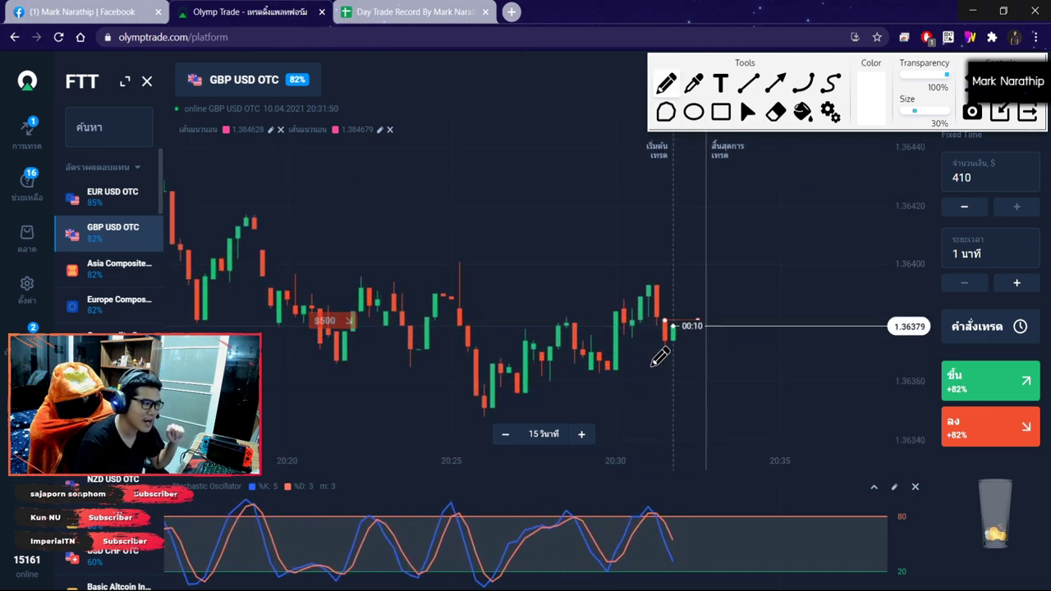
mouse_move(490, 407)
mouse_down()
mouse_move(652, 287)
mouse_move(662, 320)
mouse_up()
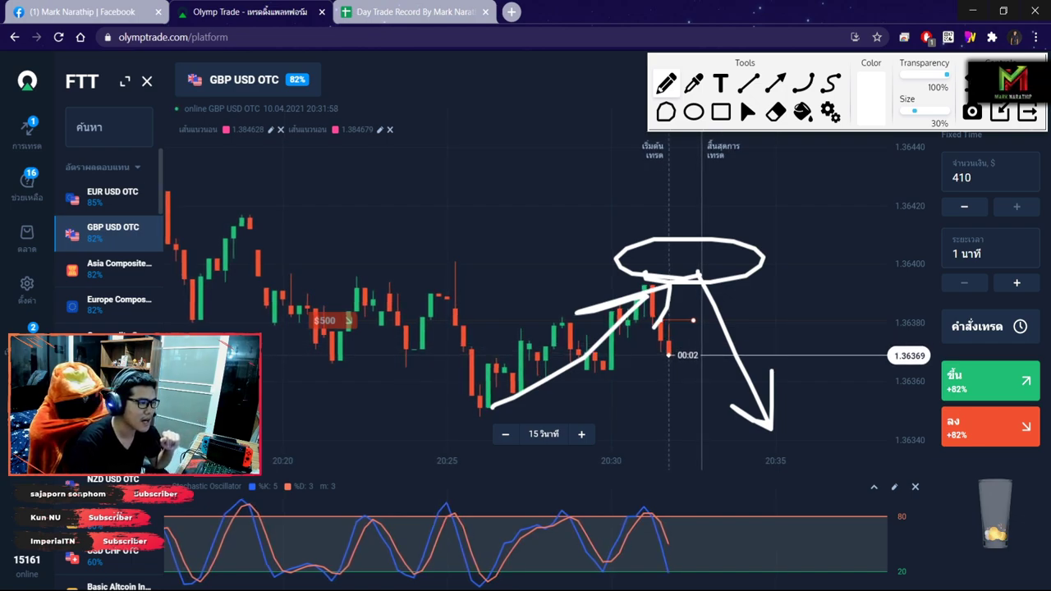
click(968, 103)
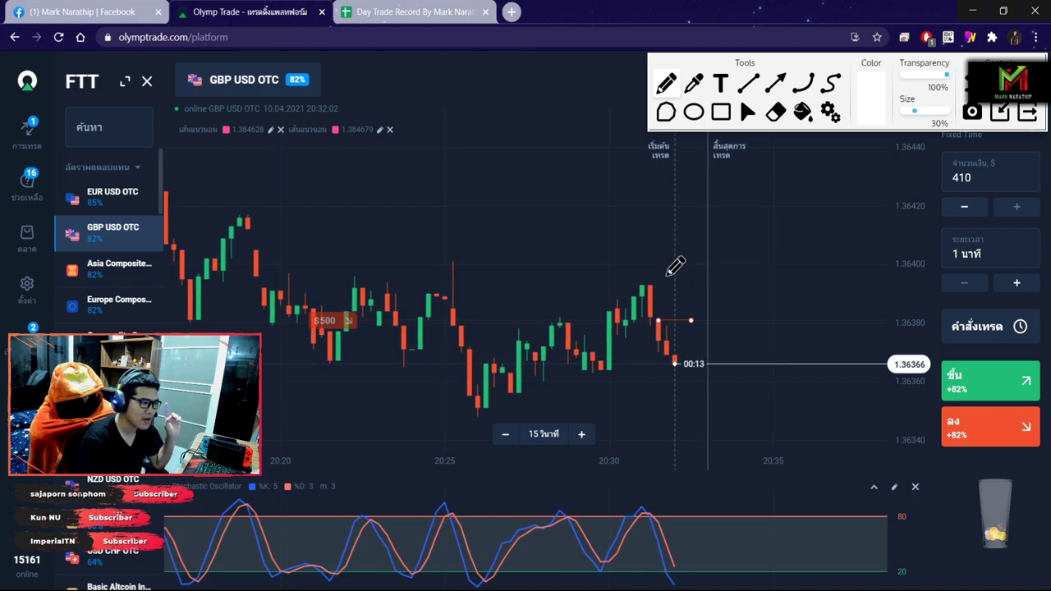
Draw downward arrows over the price chart and clear them, circle the latest Stochastic Oscillator peak, and exit the drawing overlay.
drag(672, 261, 686, 341)
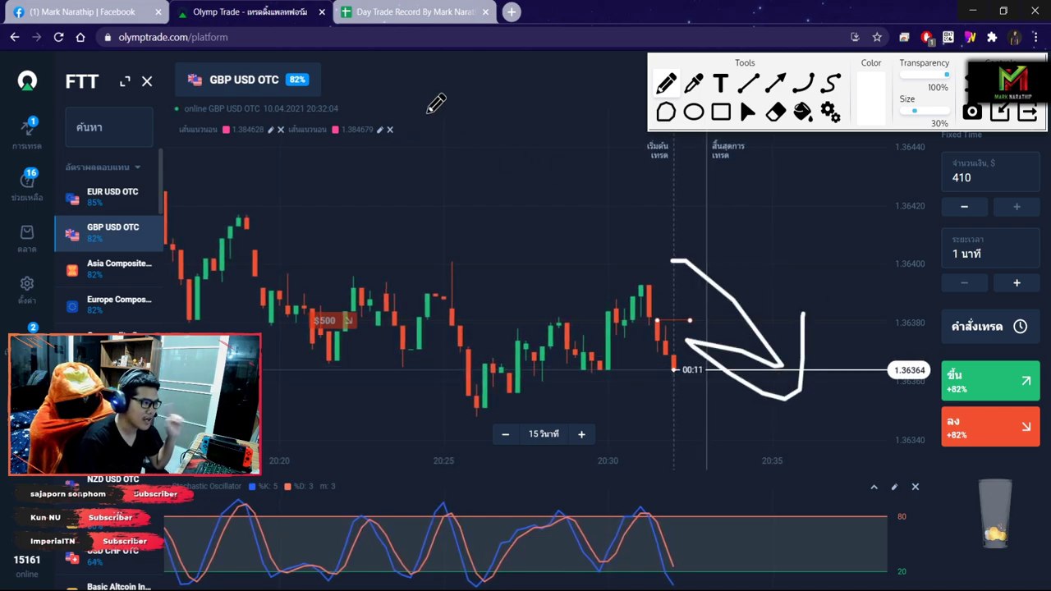
drag(414, 96, 774, 193)
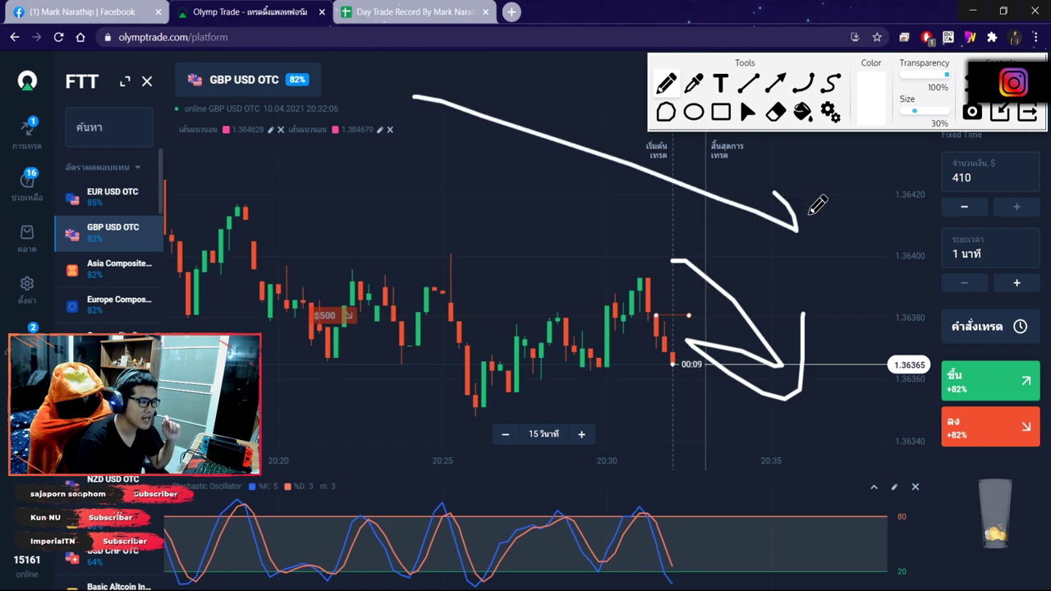
key(Delete)
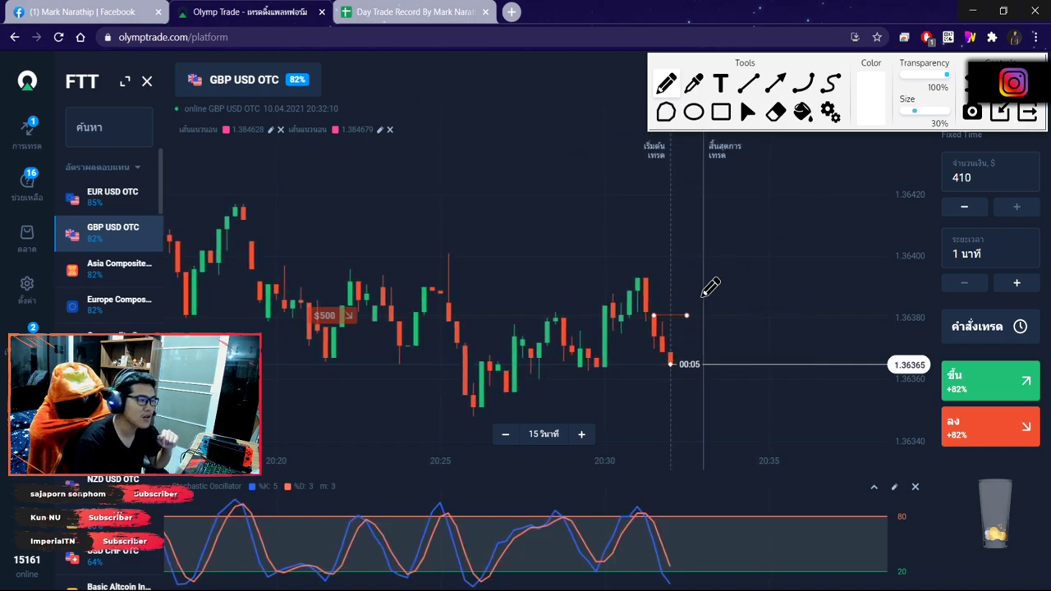
drag(629, 503, 662, 526)
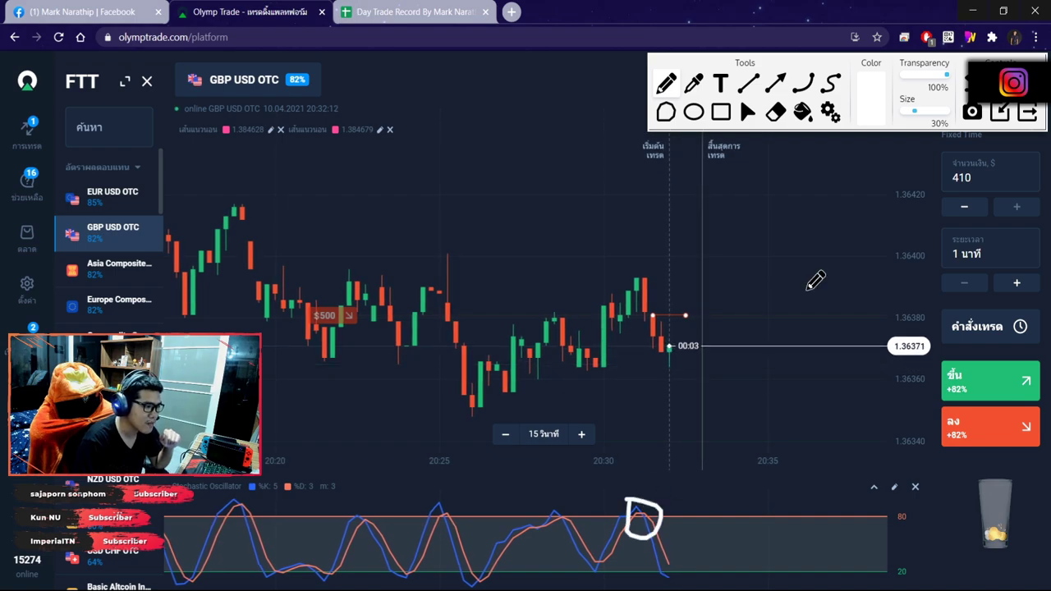
click(1029, 114)
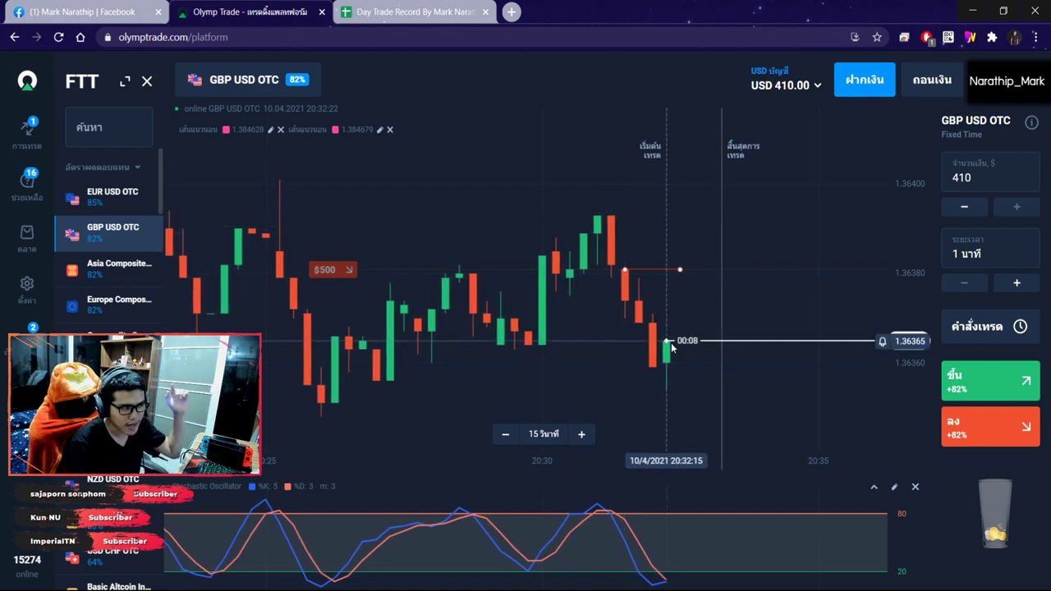
Follow the open 500-dollar GBP USD OTC trade on the candle chart until it expires, and check the account balance.
scroll(735, 370, up, 2)
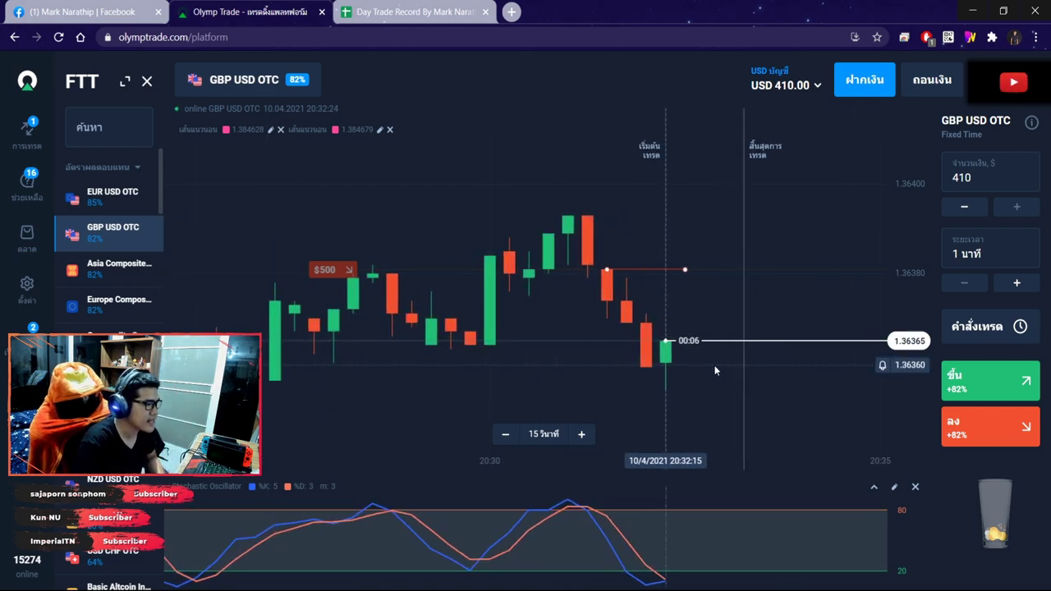
scroll(722, 328, up, 1)
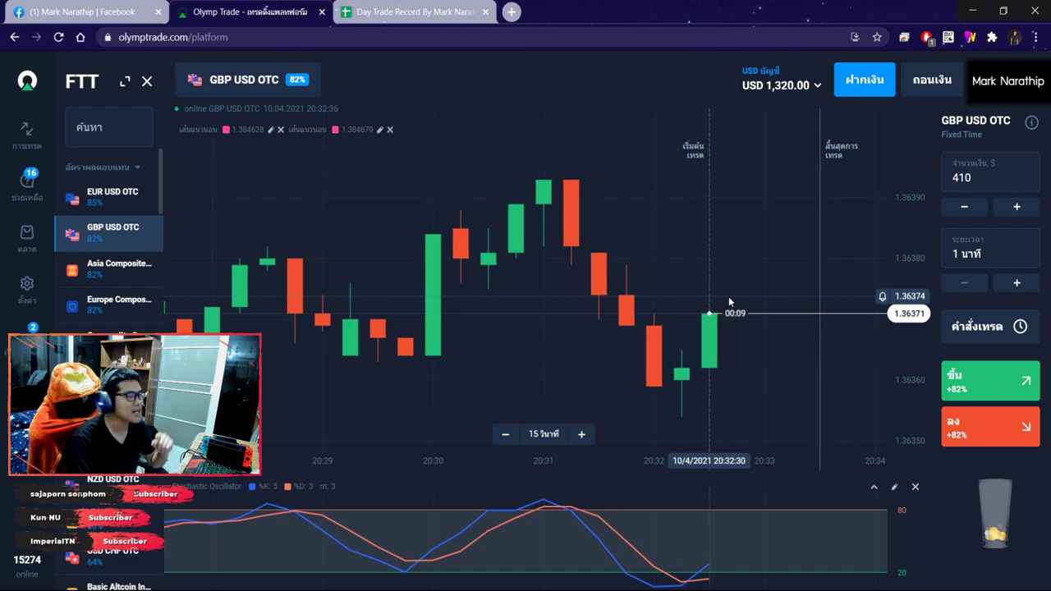
scroll(731, 323, down, 3)
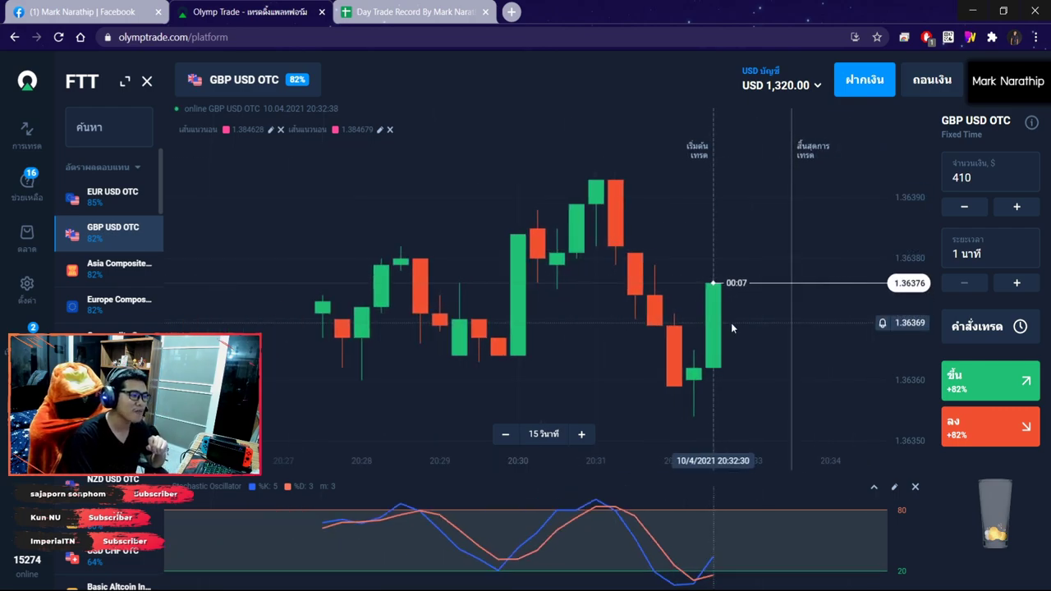
scroll(732, 322, down, 5)
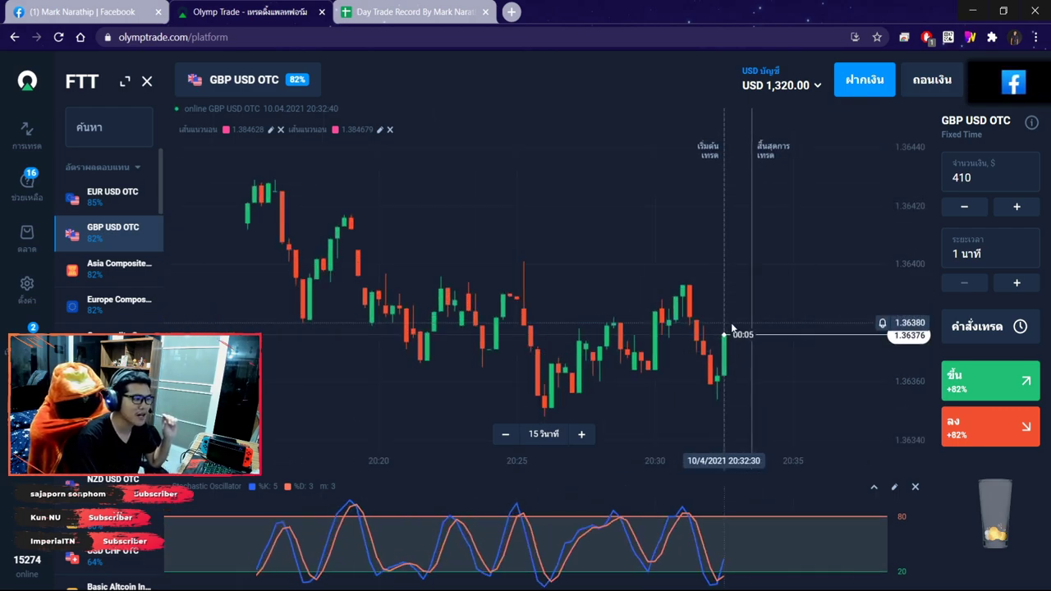
Switch to the day trade record in Google Sheets and log trade 3 with a 500 stake, result ชนะ and profit rate 82.
click(414, 12)
click(421, 341)
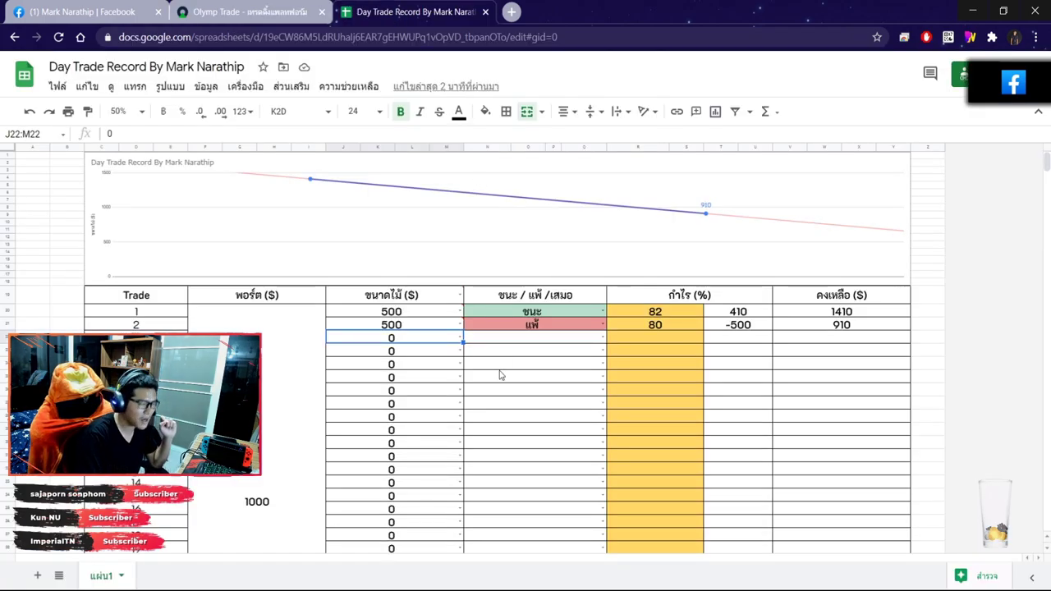
key(Return)
click(555, 341)
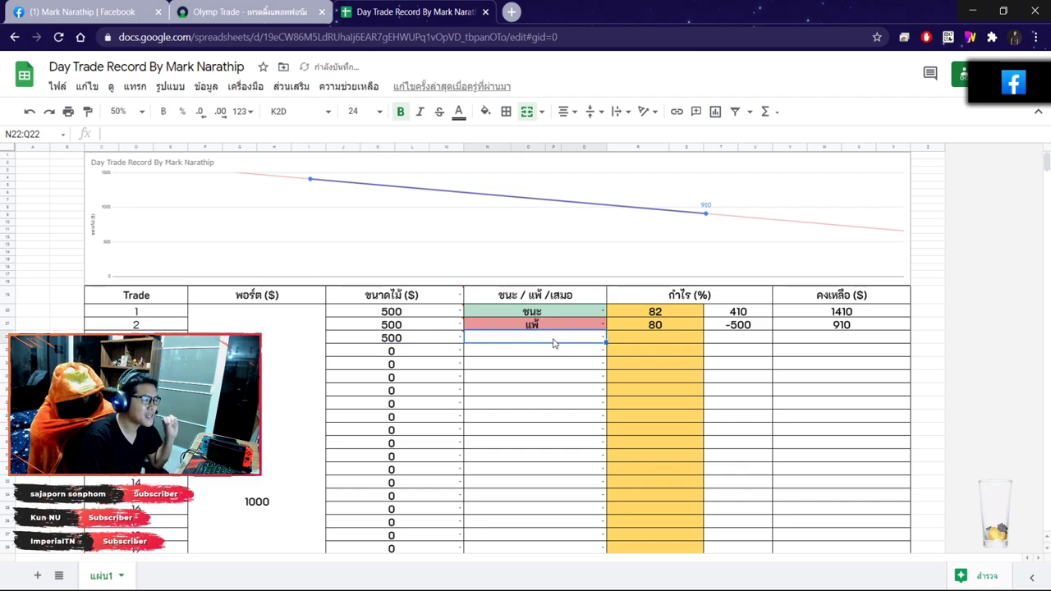
click(555, 341)
click(481, 364)
click(328, 20)
click(403, 10)
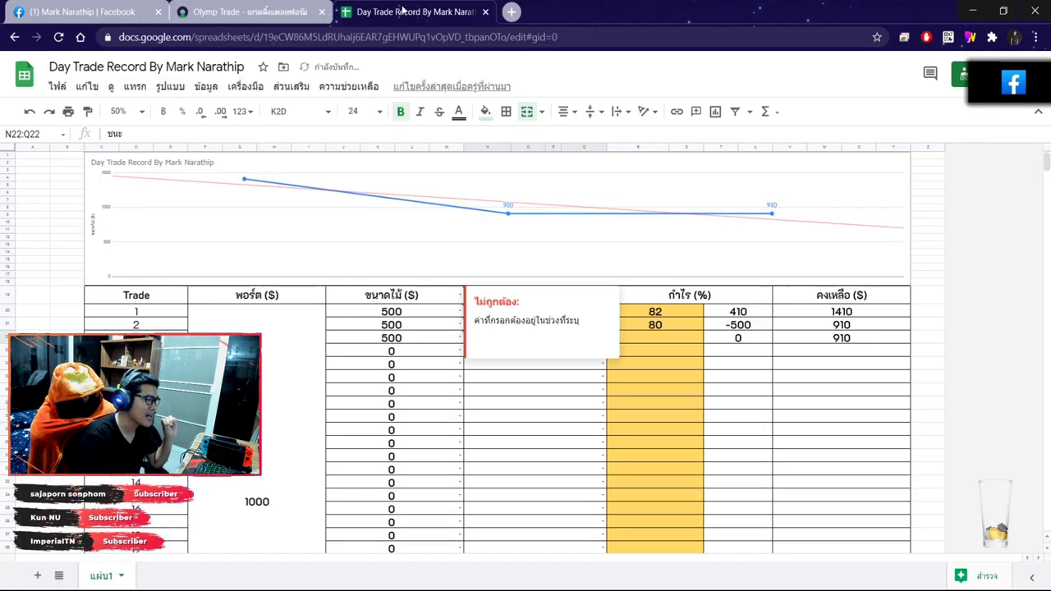
click(645, 343)
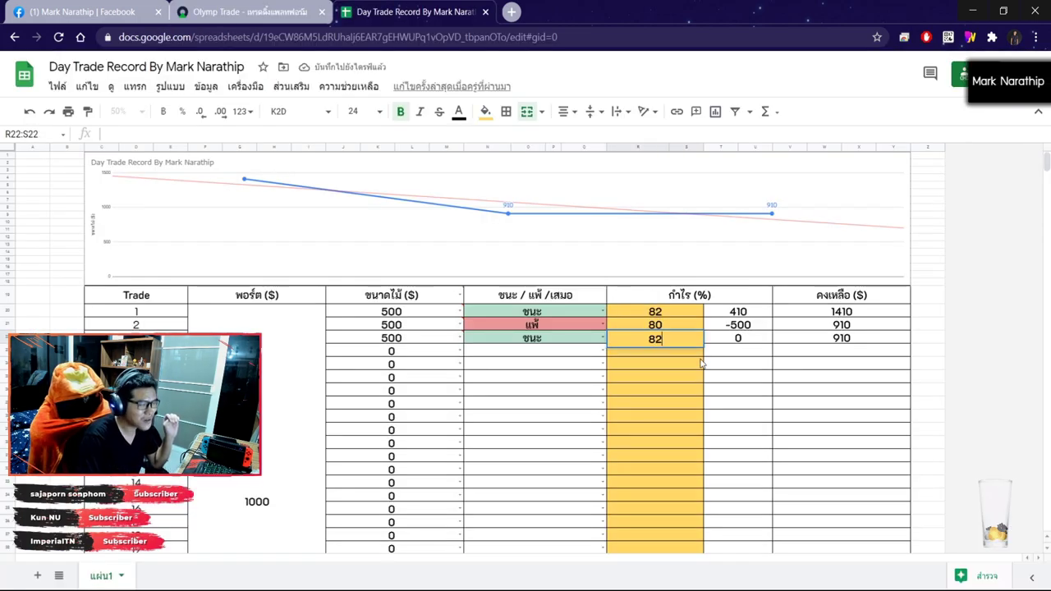
key(Return)
Review the win and loss counts, net profit and goal in the totals row, and return to the logged trades.
scroll(702, 364, down, 4)
click(713, 364)
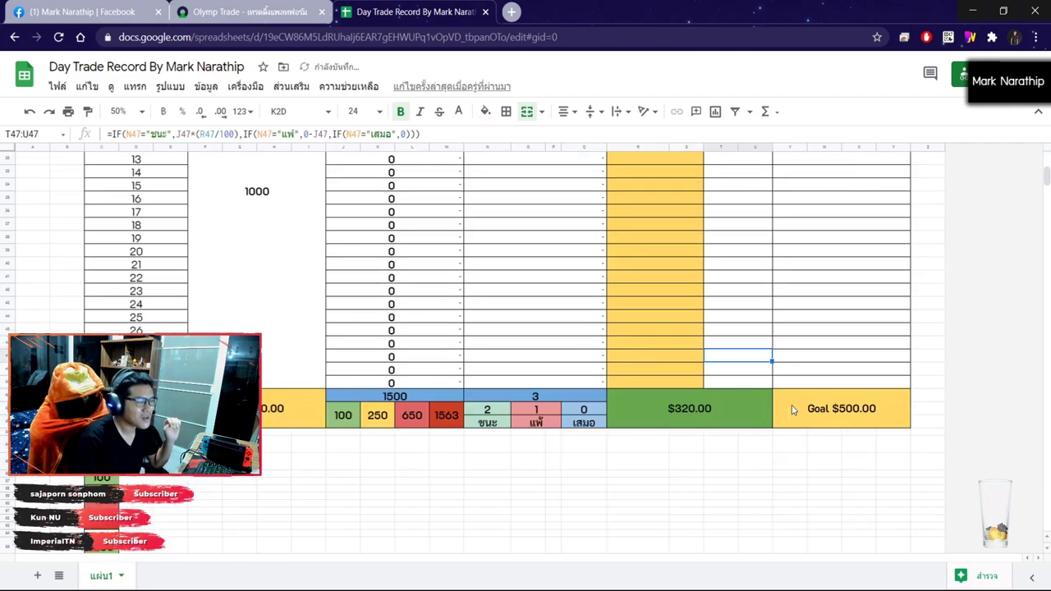
scroll(793, 410, up, 4)
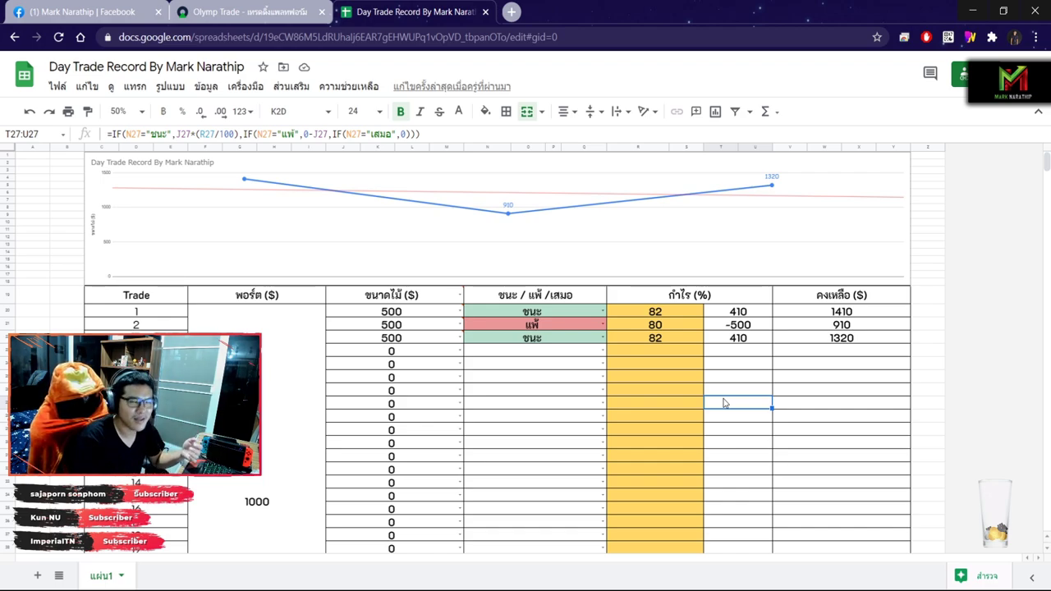
click(633, 359)
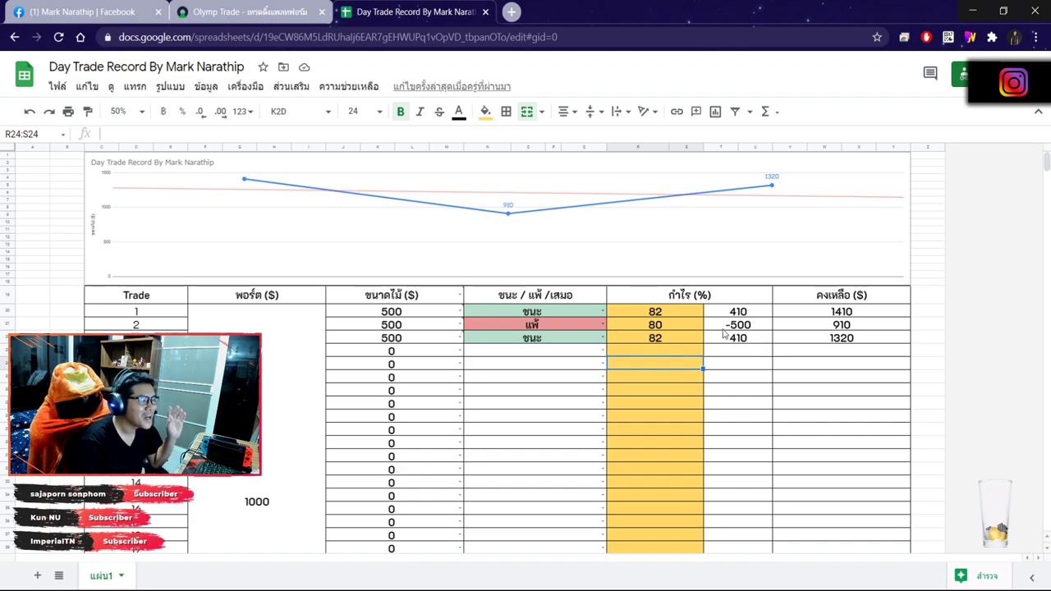
Compare the Olymp Trade account balance with the sheet's remaining balance for trade 3, and recheck the net profit cell against the goal.
click(248, 14)
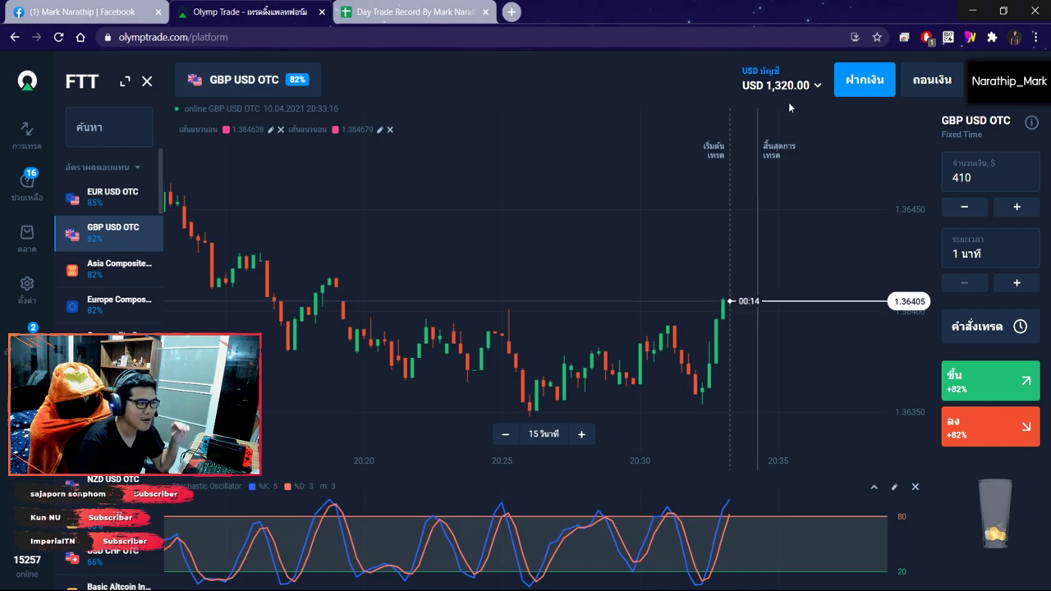
click(415, 12)
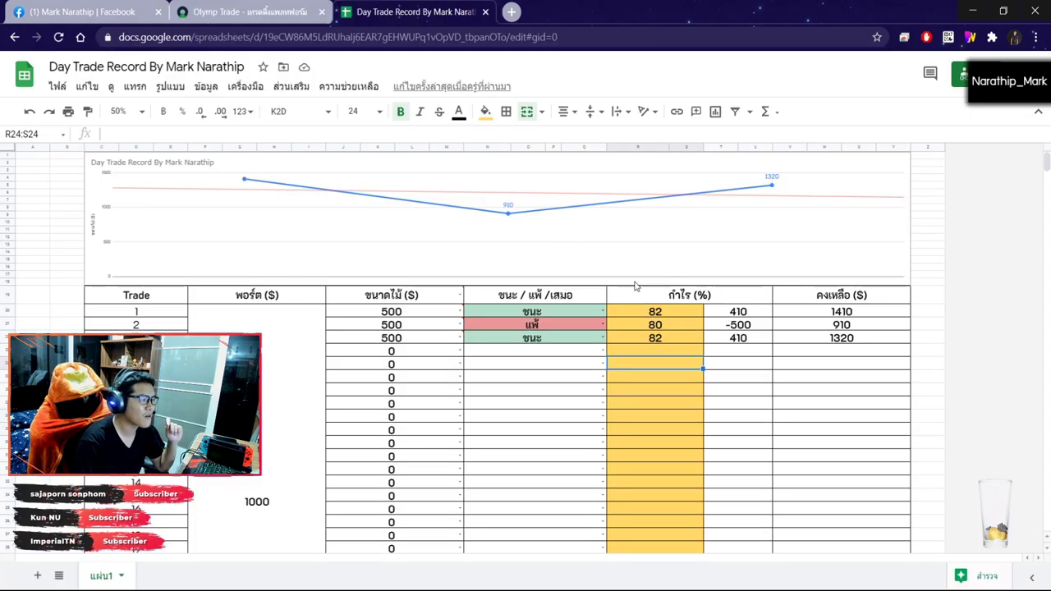
key(ctrl+Down)
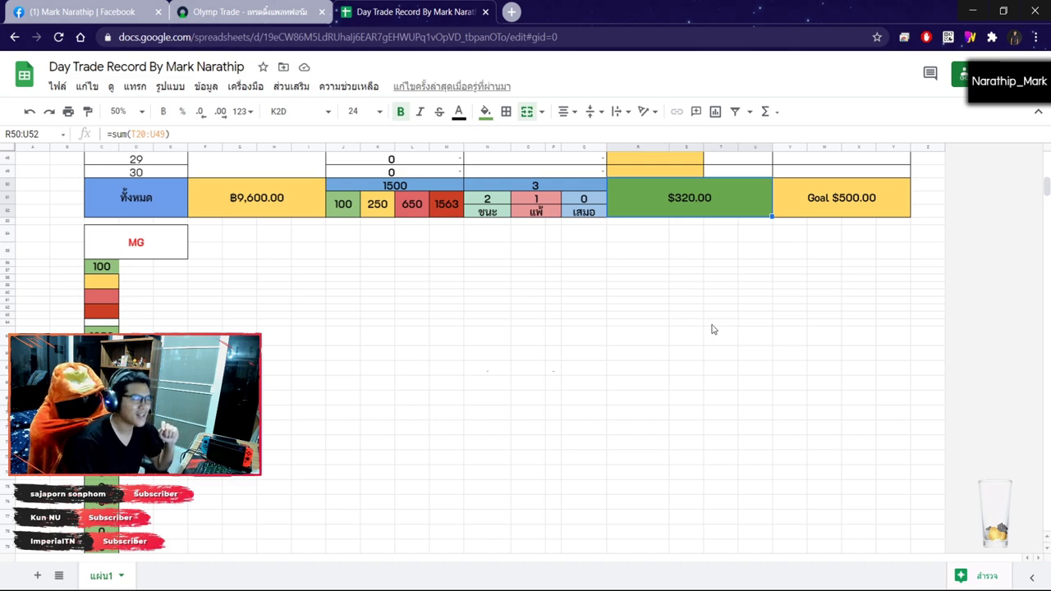
scroll(722, 240, up, 3)
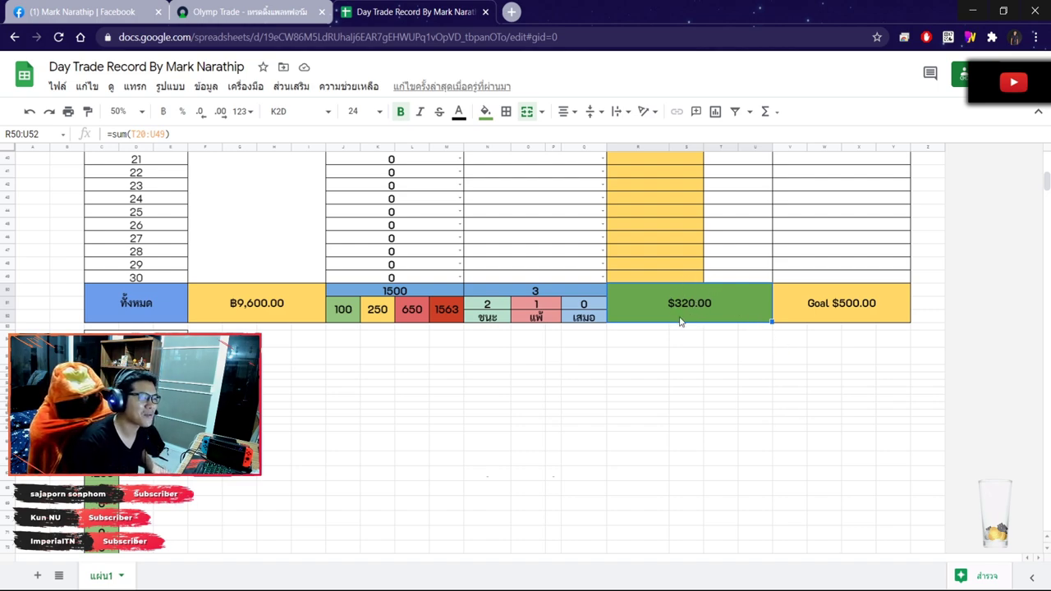
scroll(690, 353, up, 10)
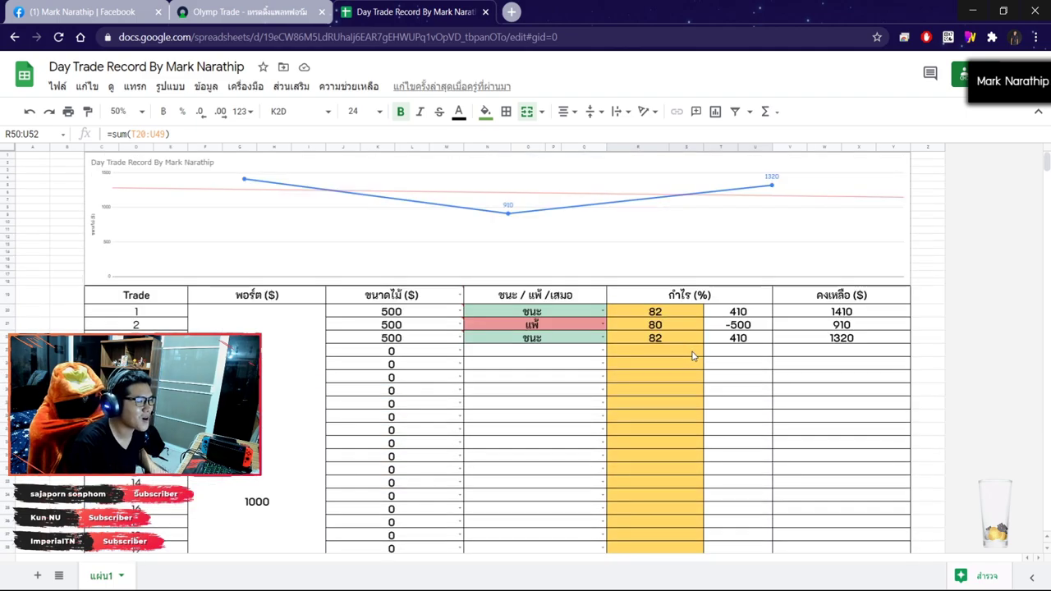
click(686, 356)
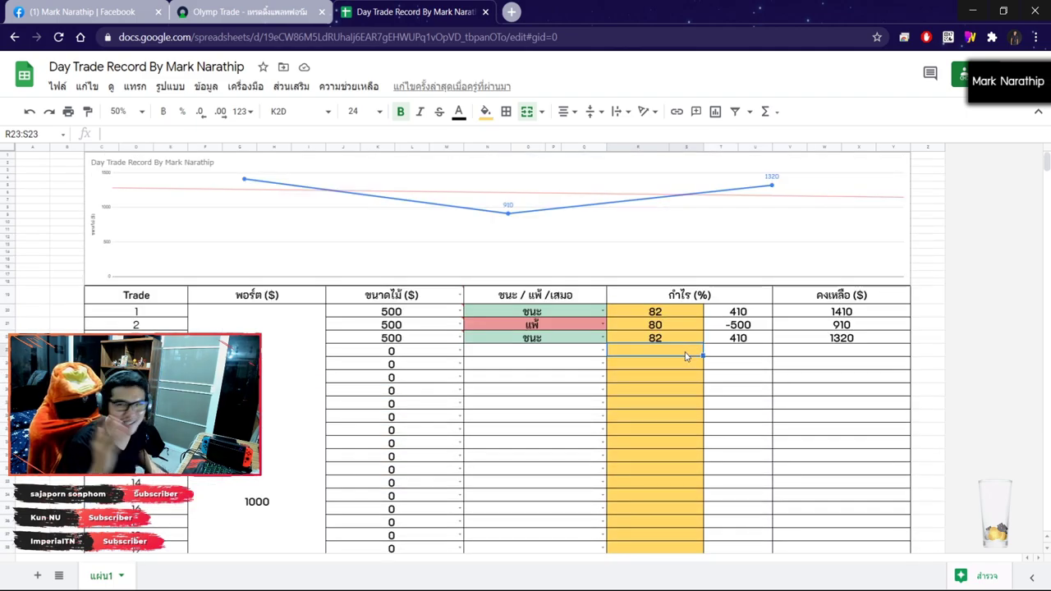
click(525, 365)
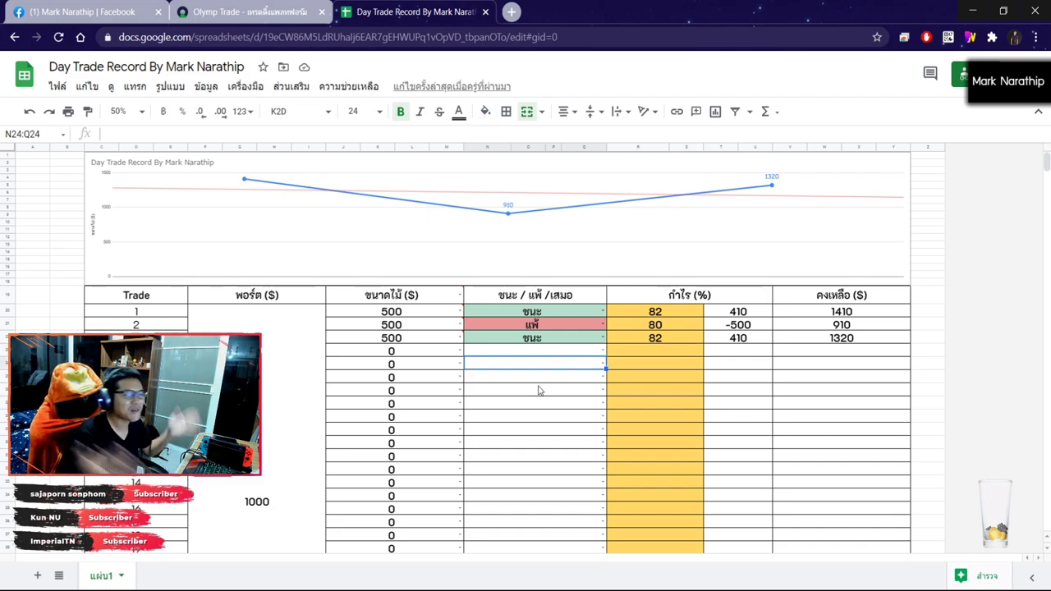
Switch to Olymp Trade and examine the overall trend and latest candles on the GBP USD OTC chart.
click(276, 23)
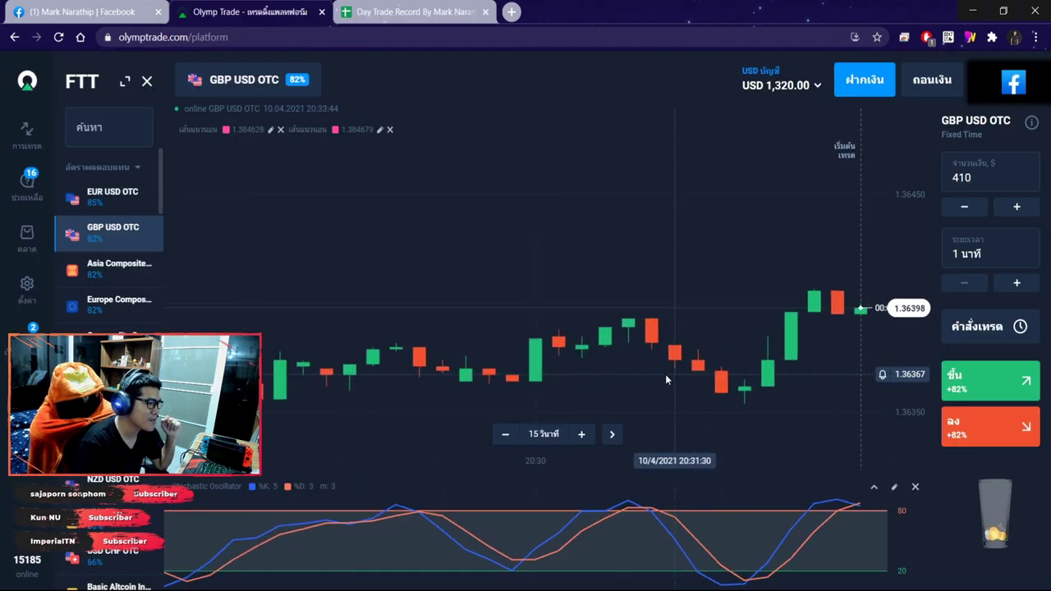
scroll(665, 374, down, 6)
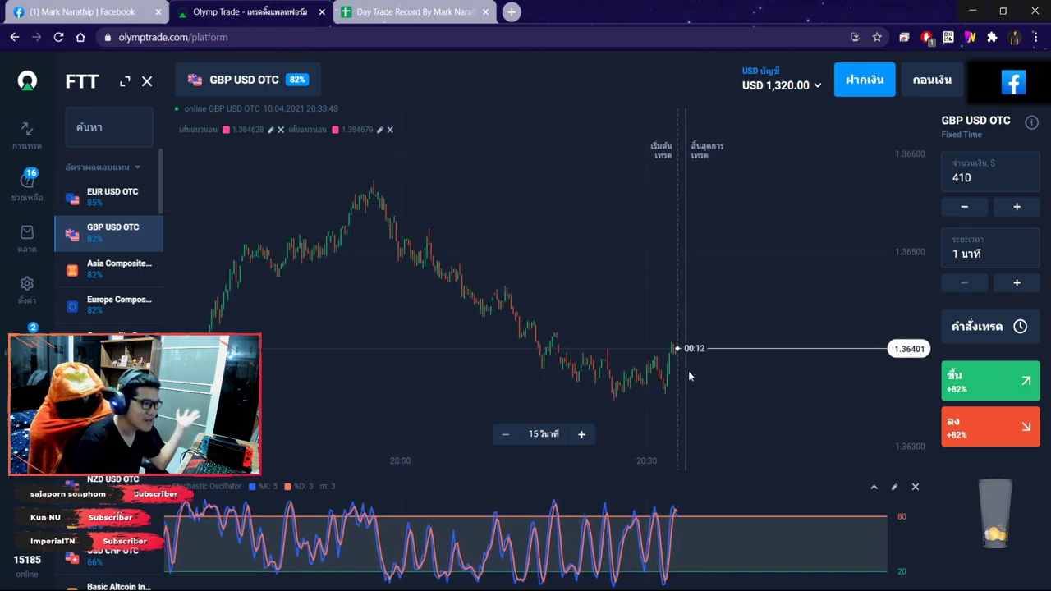
scroll(688, 370, up, 6)
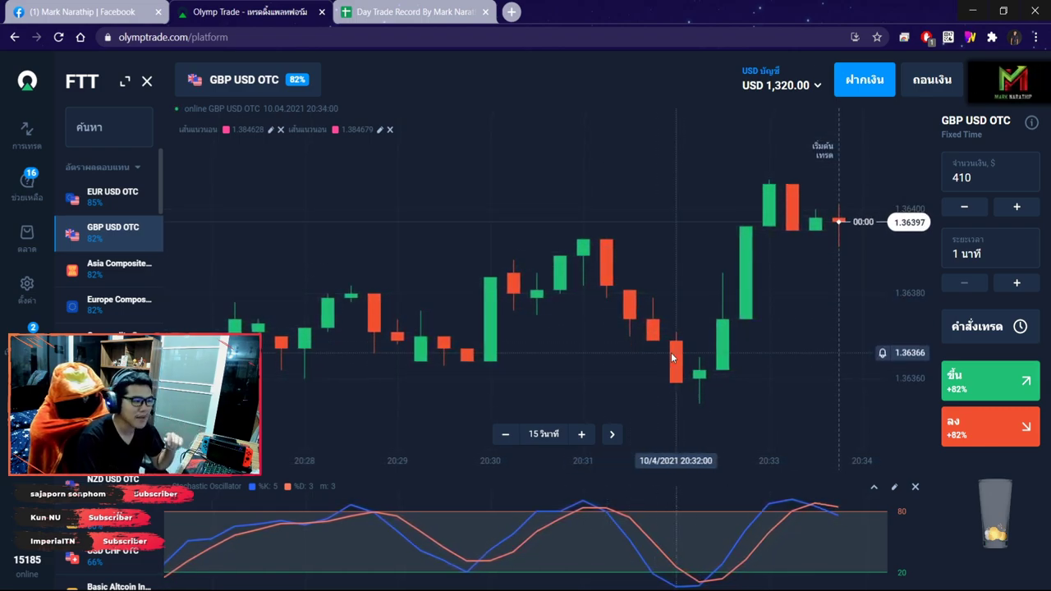
Compare the longer-term price movement with the recent 15-second candles on the GBP USD OTC chart.
scroll(649, 328, down, 3)
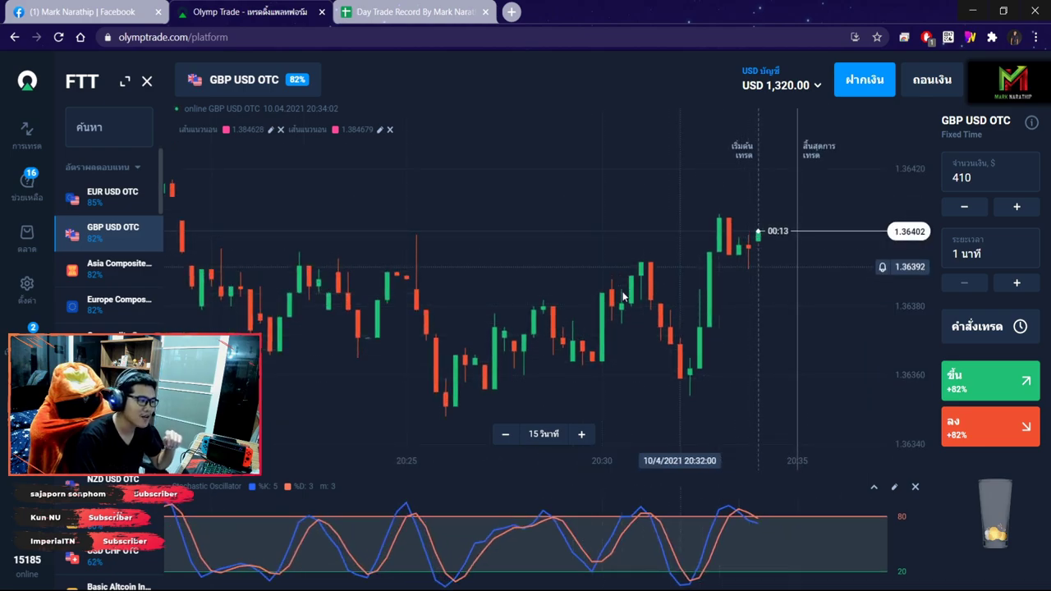
scroll(624, 300, down, 5)
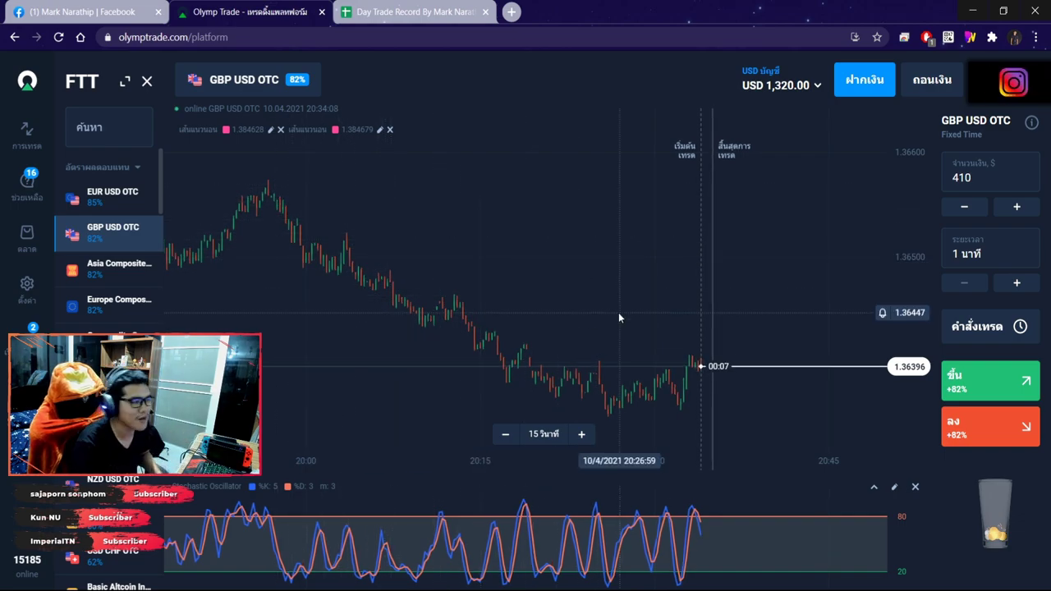
scroll(655, 303, up, 5)
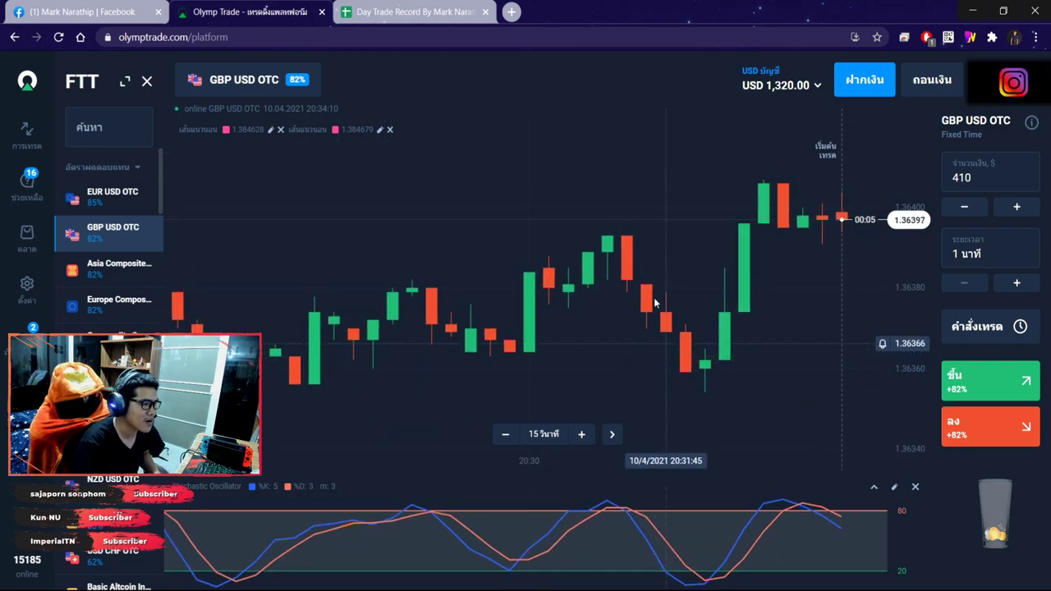
drag(655, 303, 578, 218)
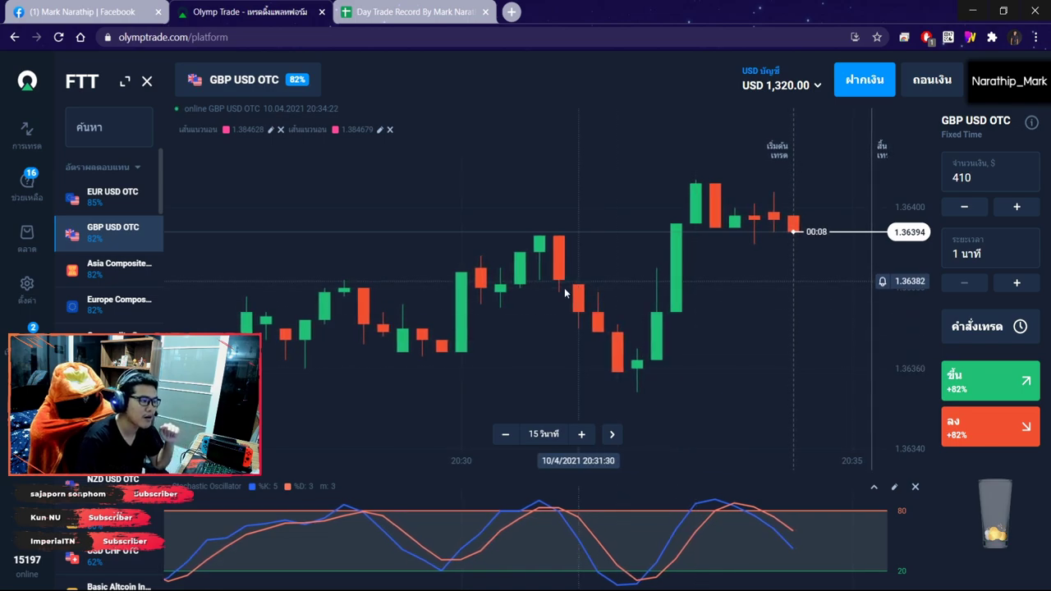
scroll(674, 328, down, 5)
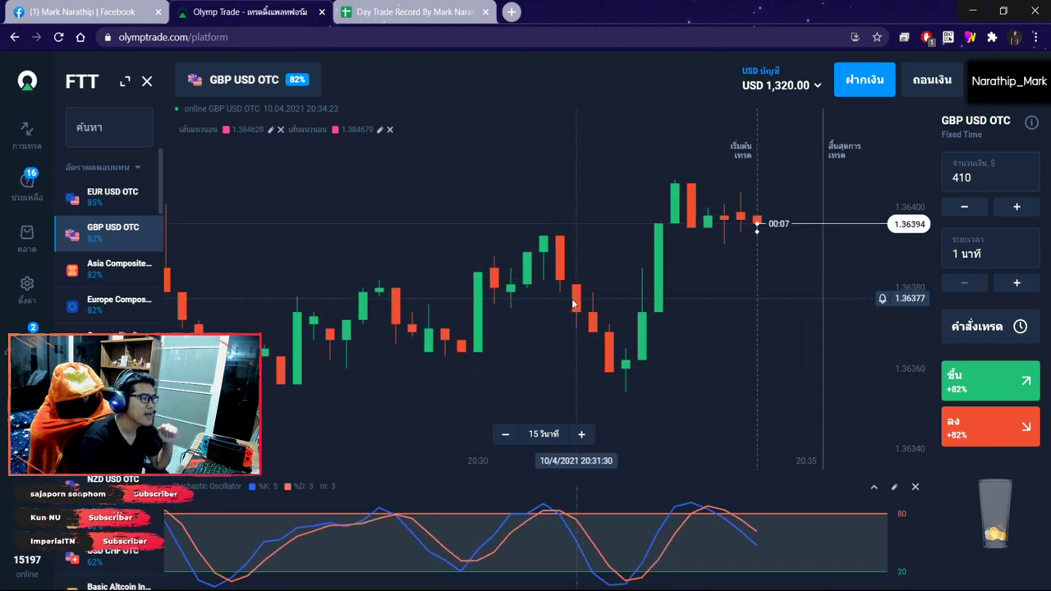
Switch to the day trade record in Google Sheets and review trade 1's result and remaining balance.
click(423, 13)
click(723, 372)
scroll(749, 335, down, 1)
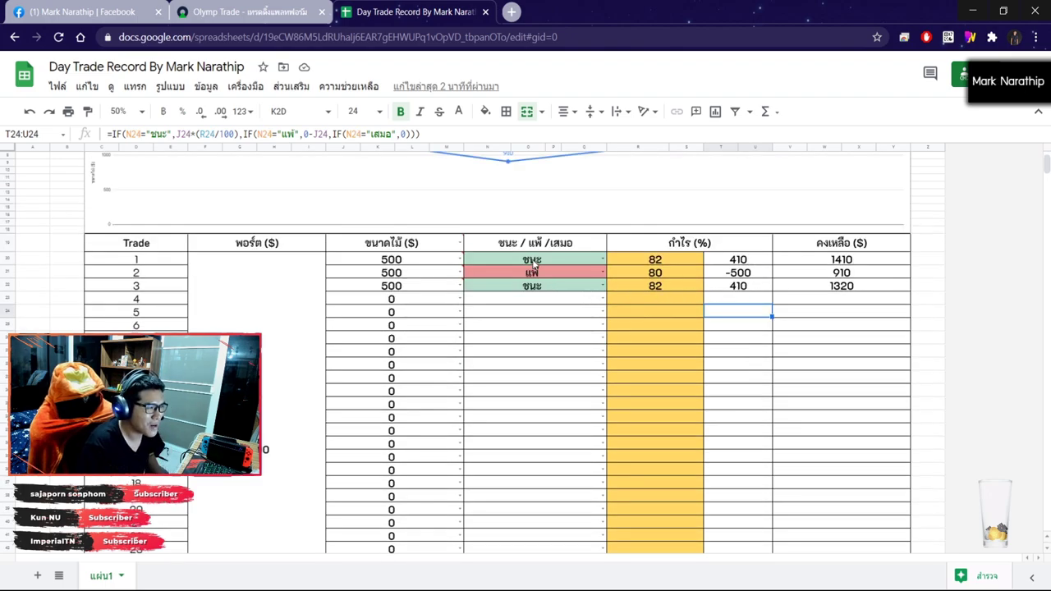
click(536, 262)
click(806, 261)
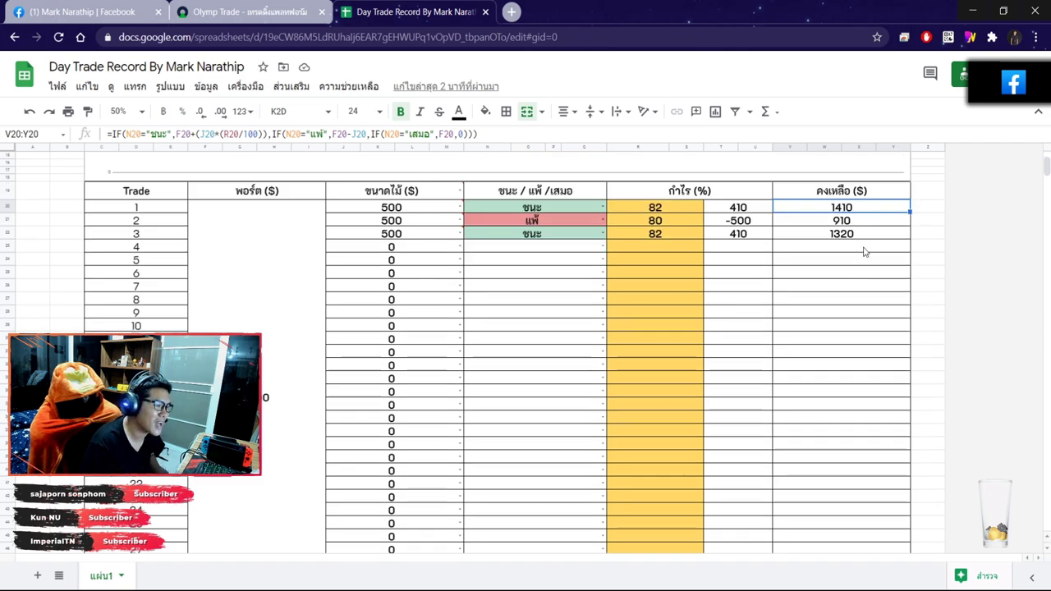
scroll(866, 252, down, 1)
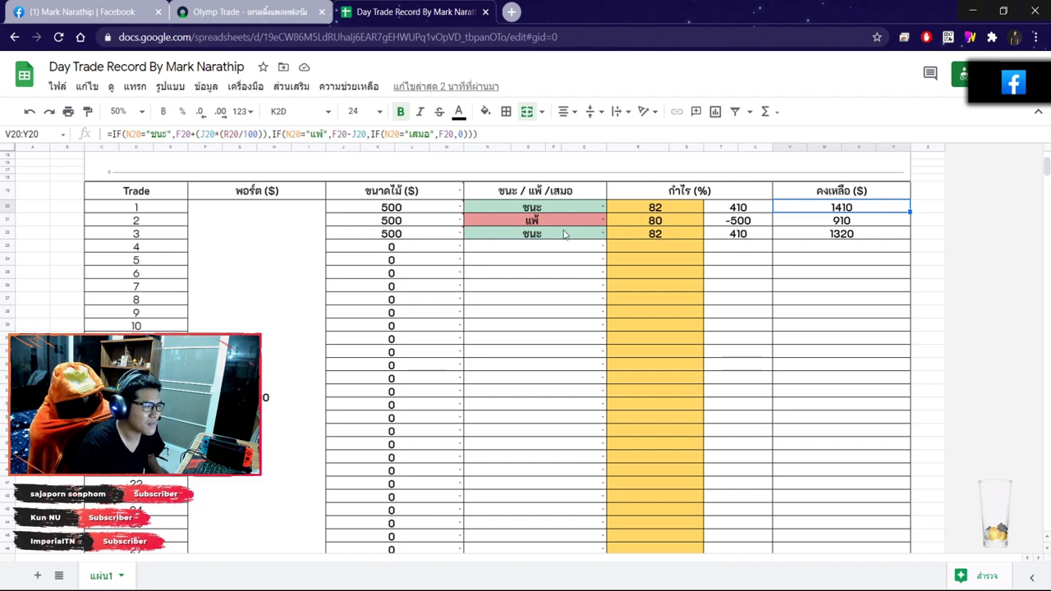
Review the stake and profit rate of trade 2, and the profit and remaining balance of trade 3.
click(426, 225)
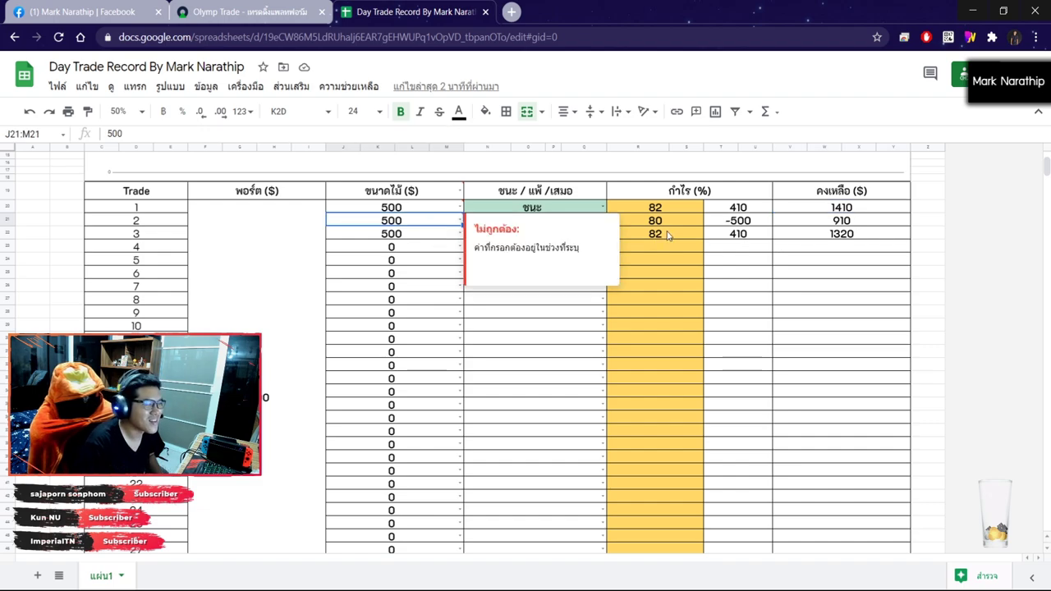
click(668, 224)
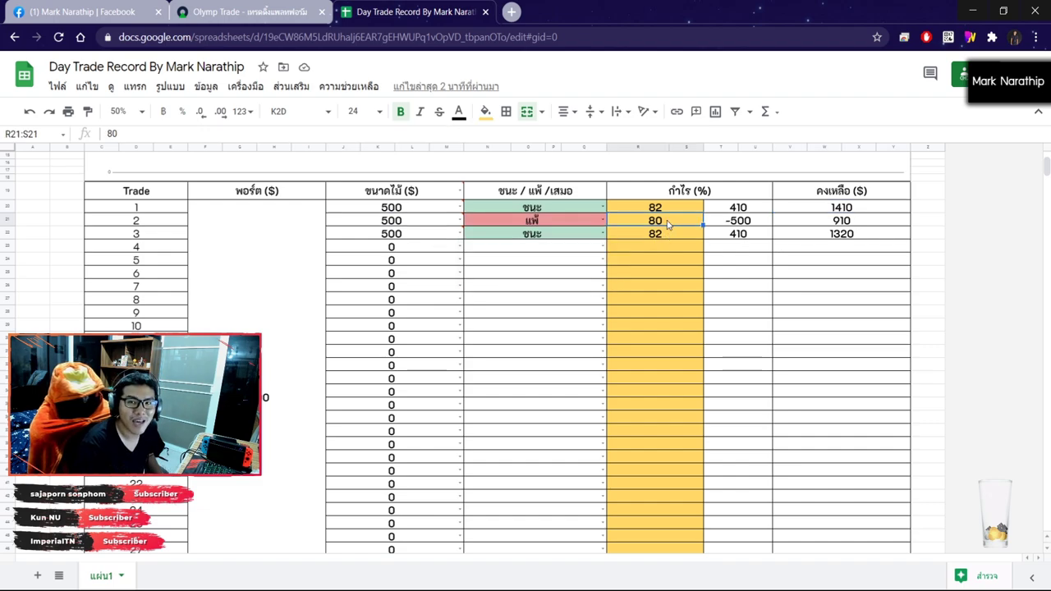
click(411, 227)
click(739, 238)
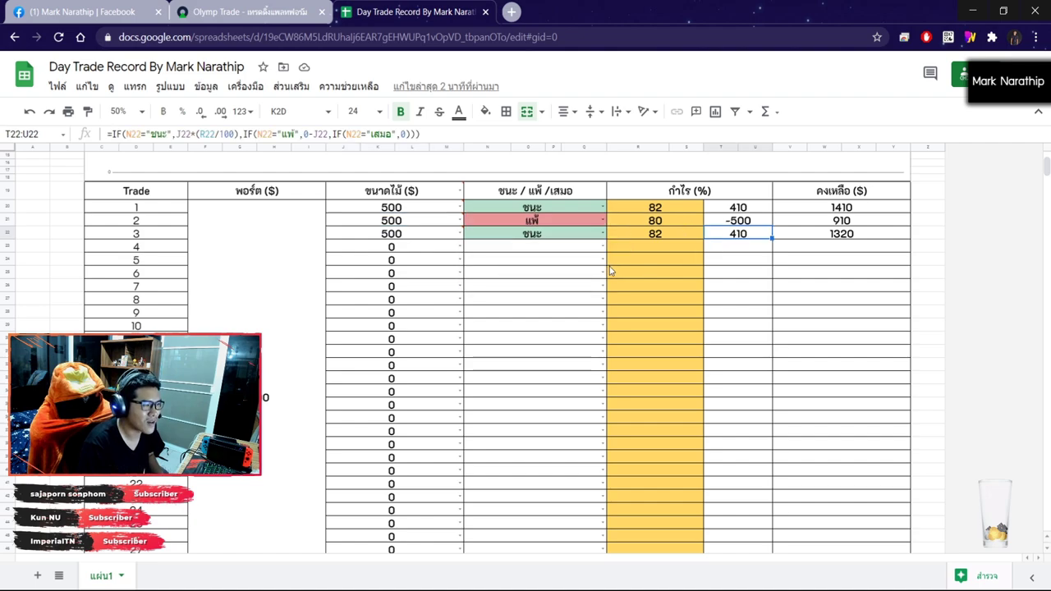
click(843, 236)
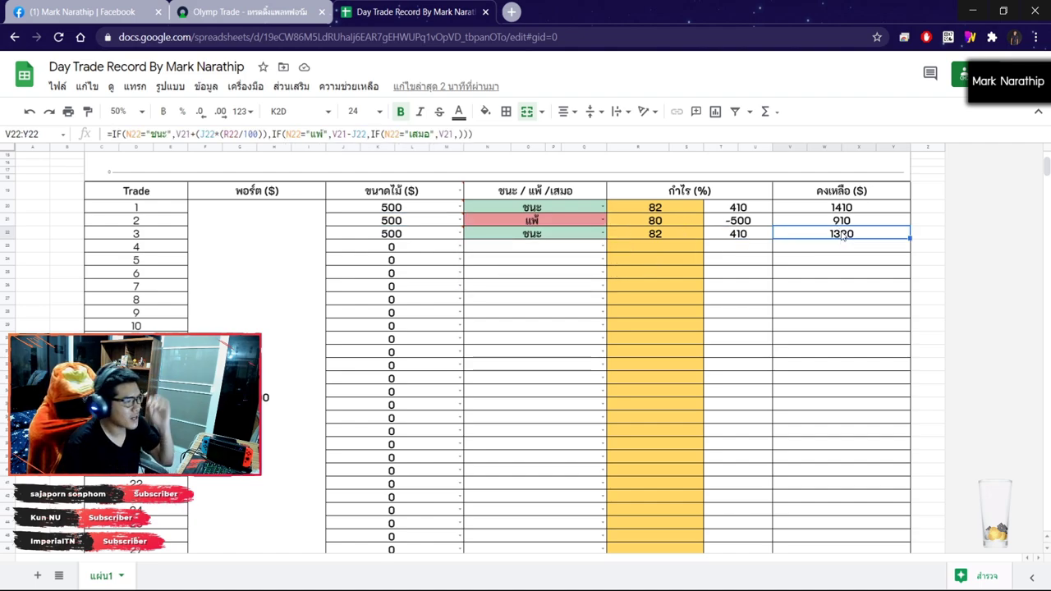
Check the net profit total against the goal in the totals row, and return to the trade list.
scroll(826, 259, down, 4)
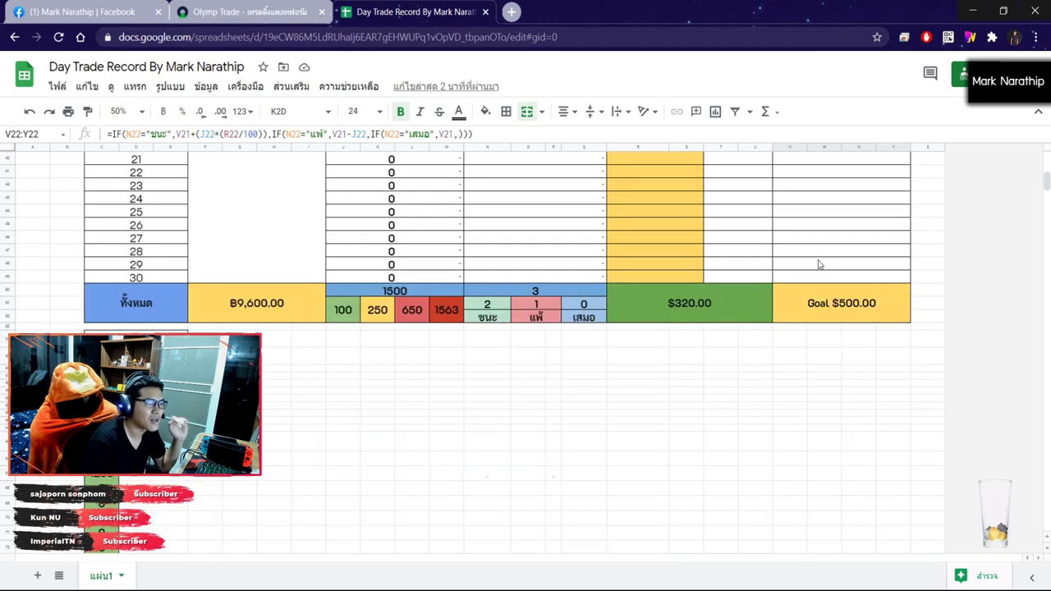
click(716, 301)
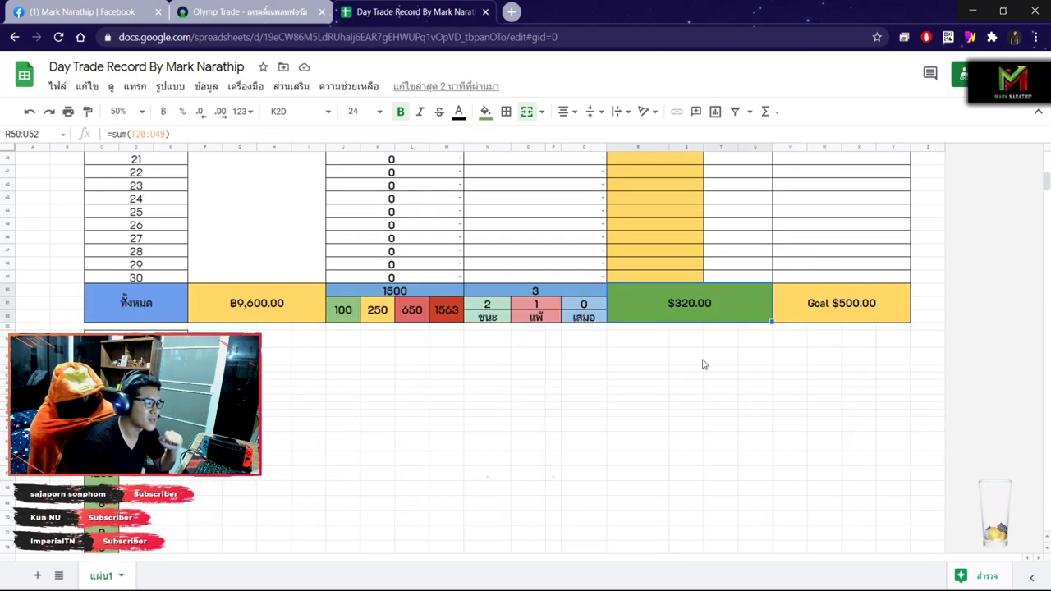
scroll(692, 414, up, 5)
click(687, 379)
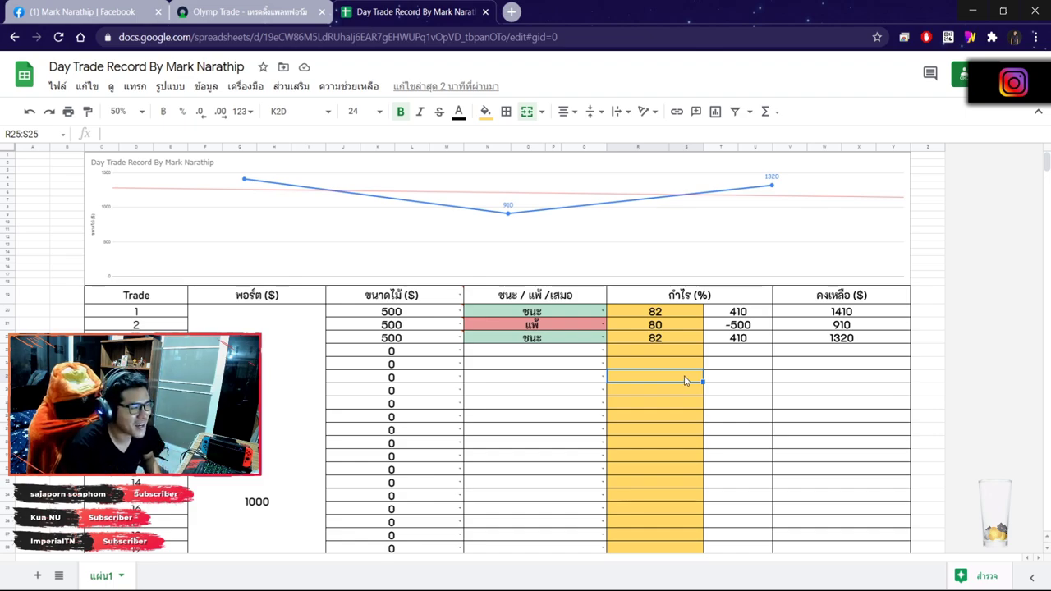
Recheck trade 3's full entry from stake to remaining balance, and look at the empty rows below it.
click(656, 340)
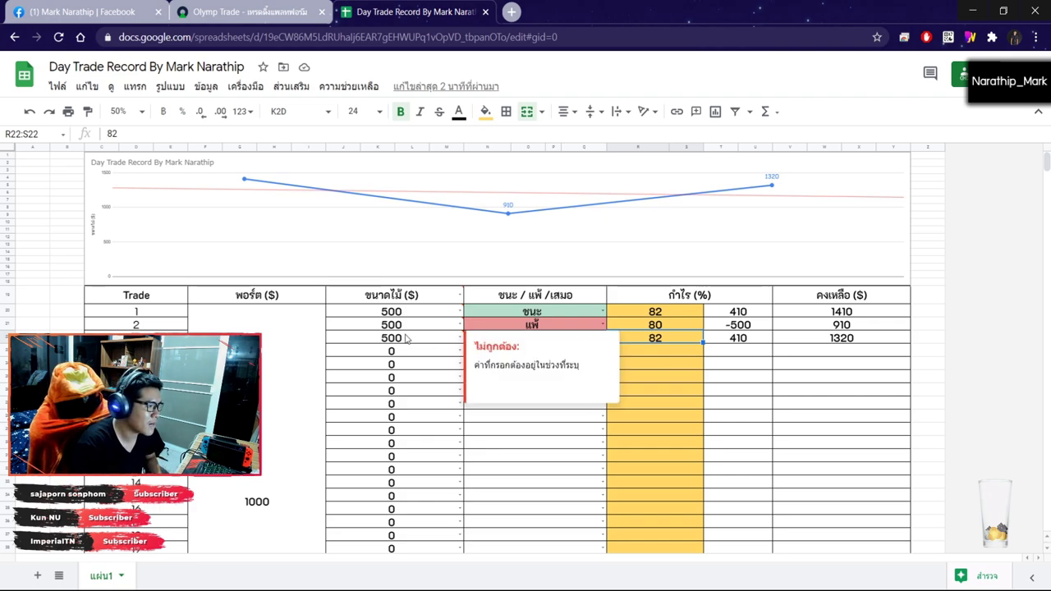
drag(394, 338, 817, 339)
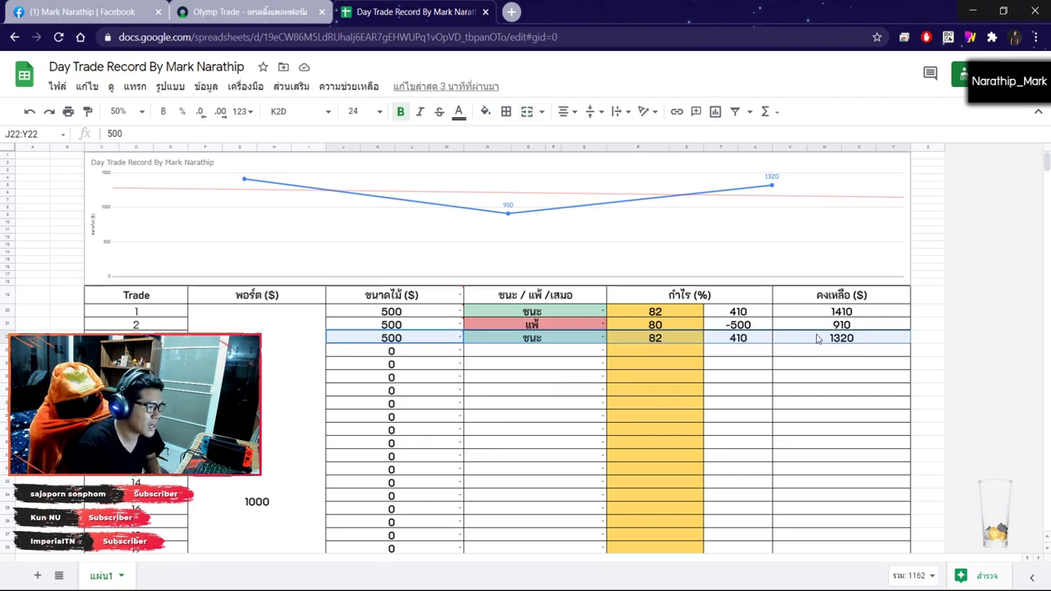
click(737, 352)
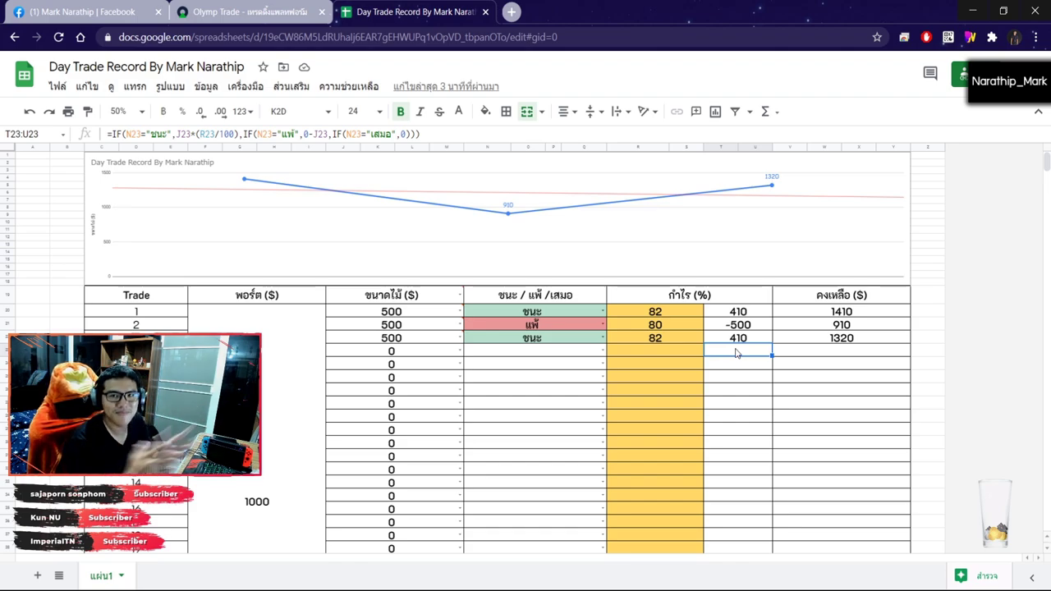
click(647, 355)
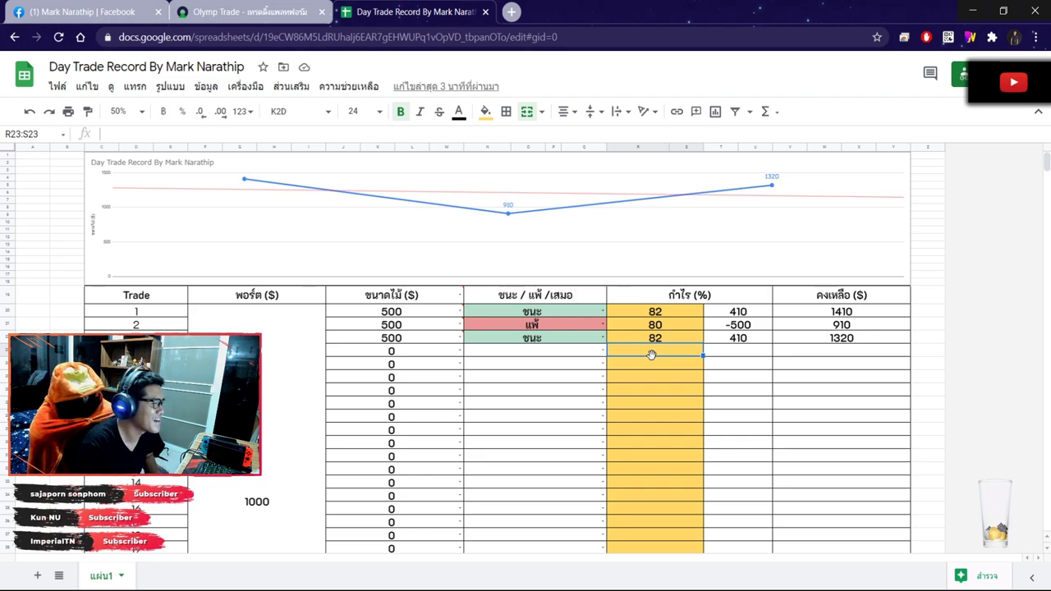
click(667, 368)
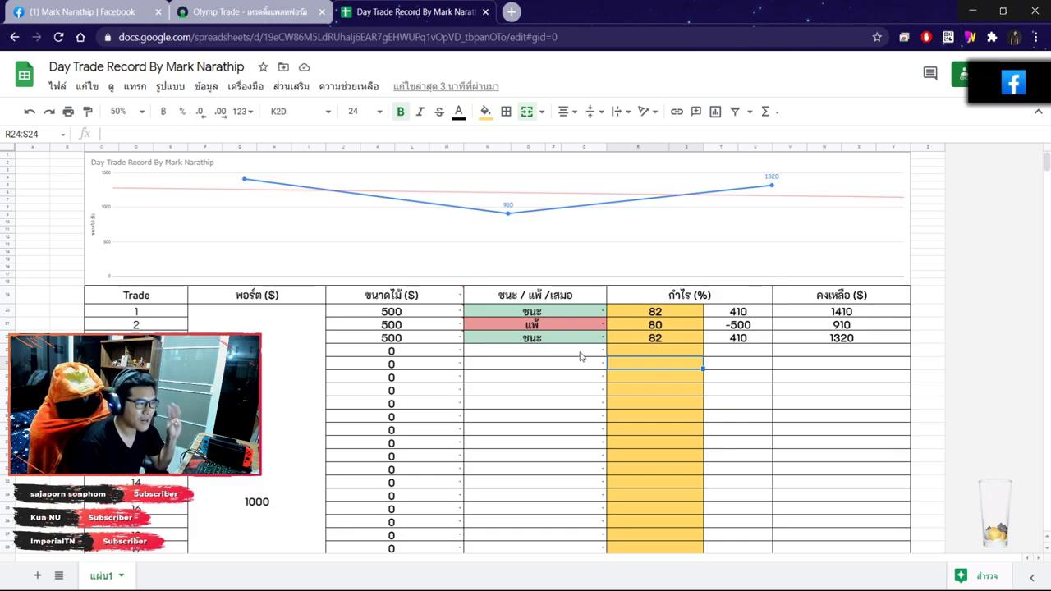
Review the loss count and net profit in the totals row, and return to trade 4's empty profit rate cell.
scroll(580, 356, down, 5)
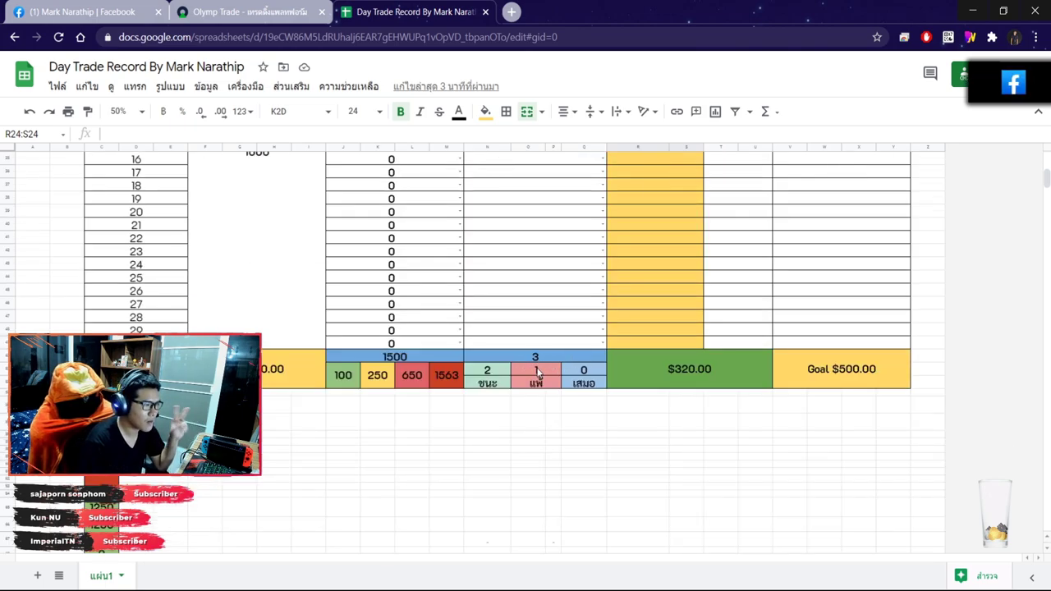
click(535, 370)
click(701, 376)
scroll(717, 398, down, 3)
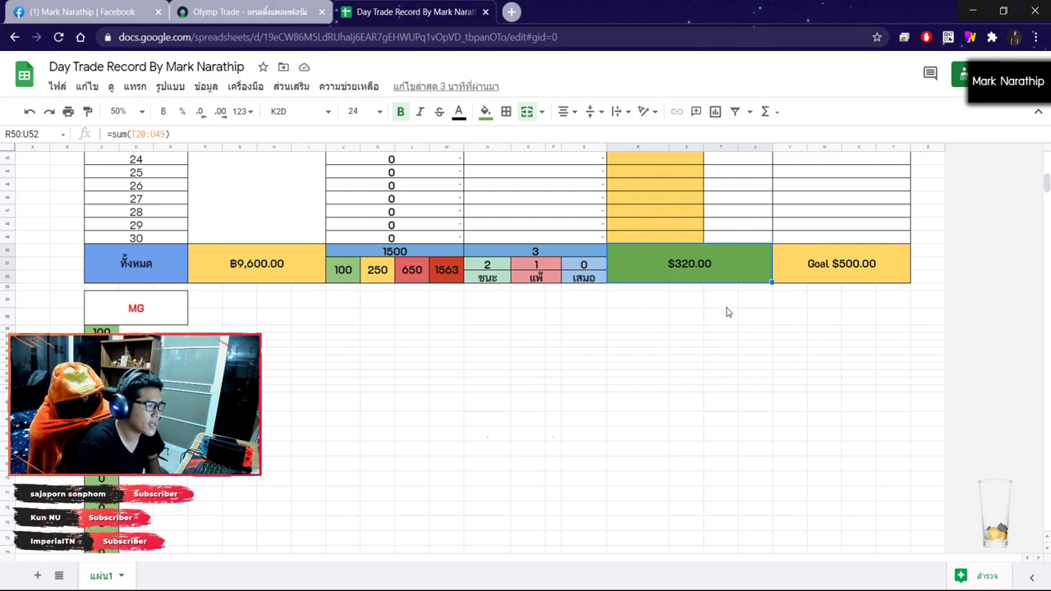
scroll(715, 328, up, 10)
click(676, 353)
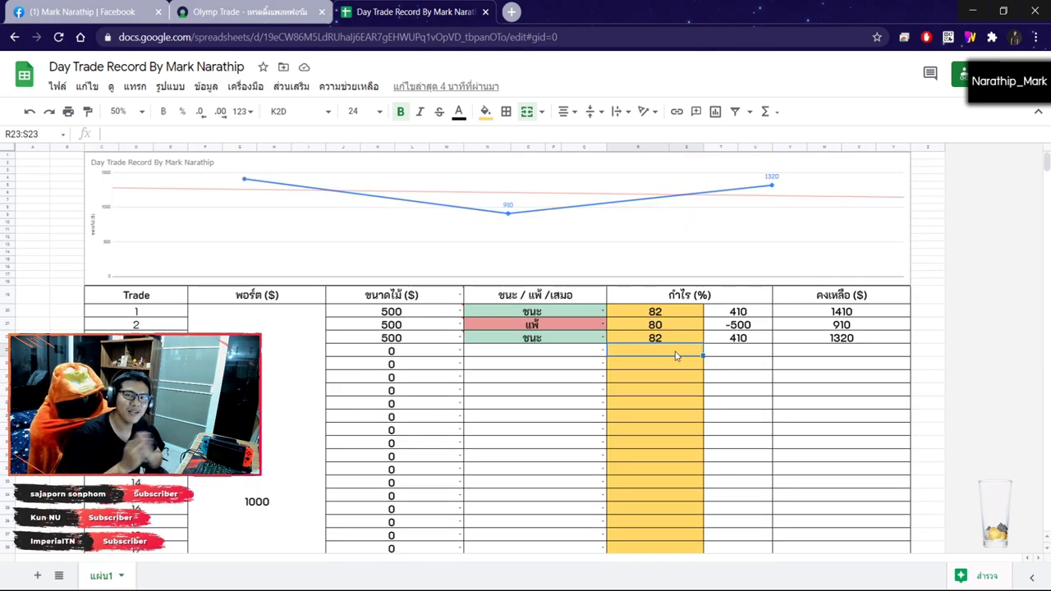